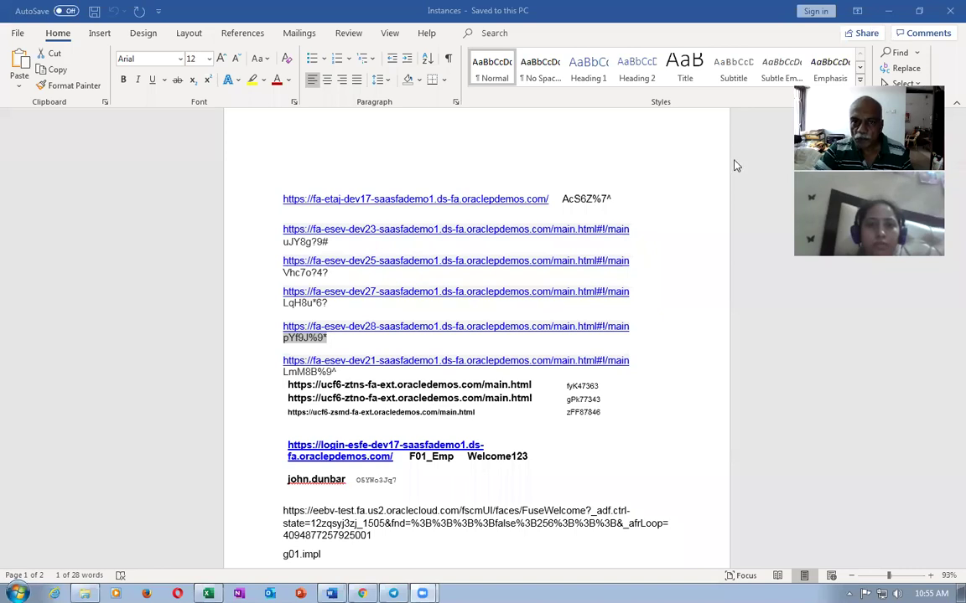
# Switch from the Instances document in Word to the Chrome browser window
pyautogui.hotkey('alt', 'Tab')
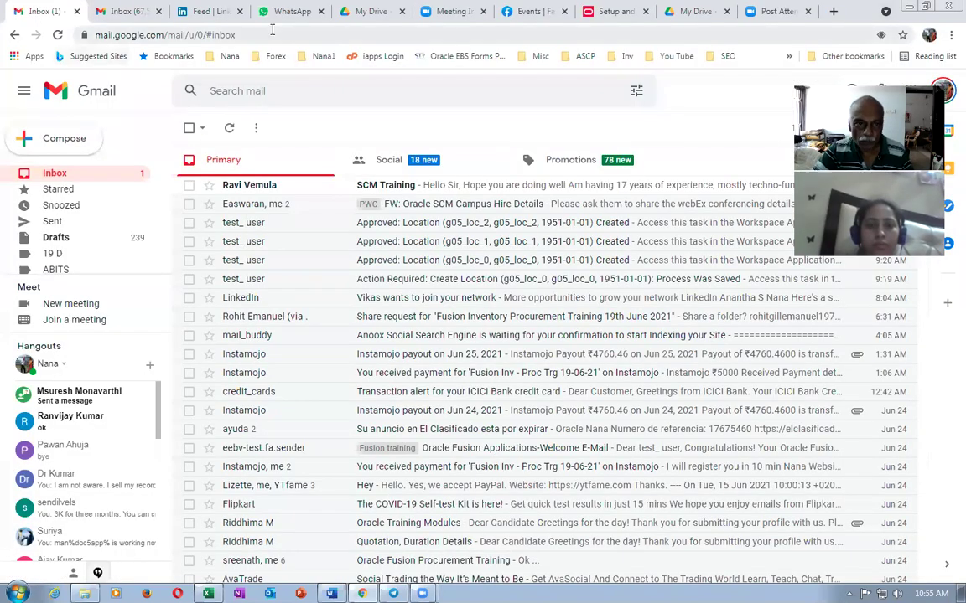
# Open Additional_Docs_Records_4 inside the training folder on Google Drive, then bring up local folder 22
pyautogui.click(362, 11)
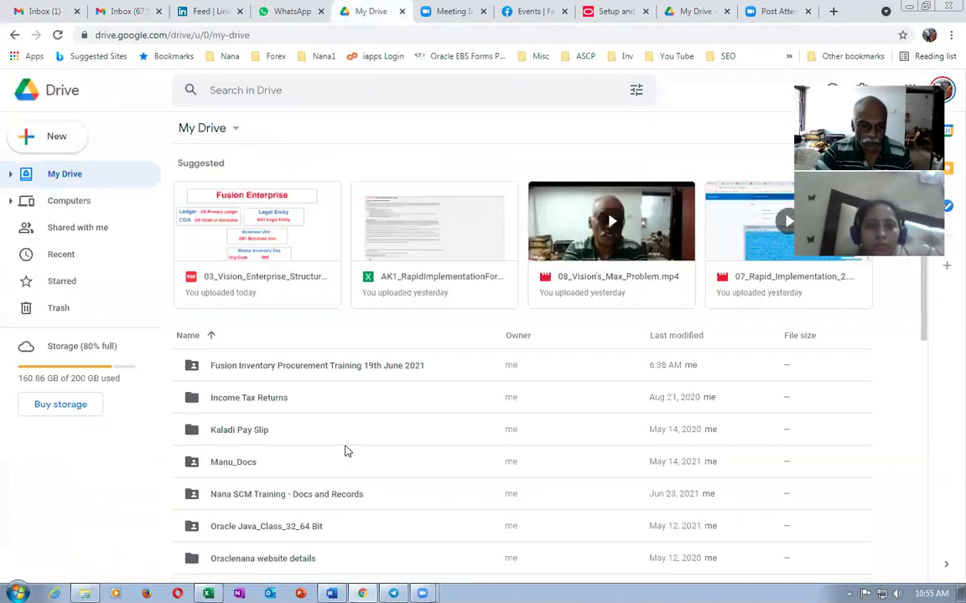
pyautogui.doubleClick(344, 369)
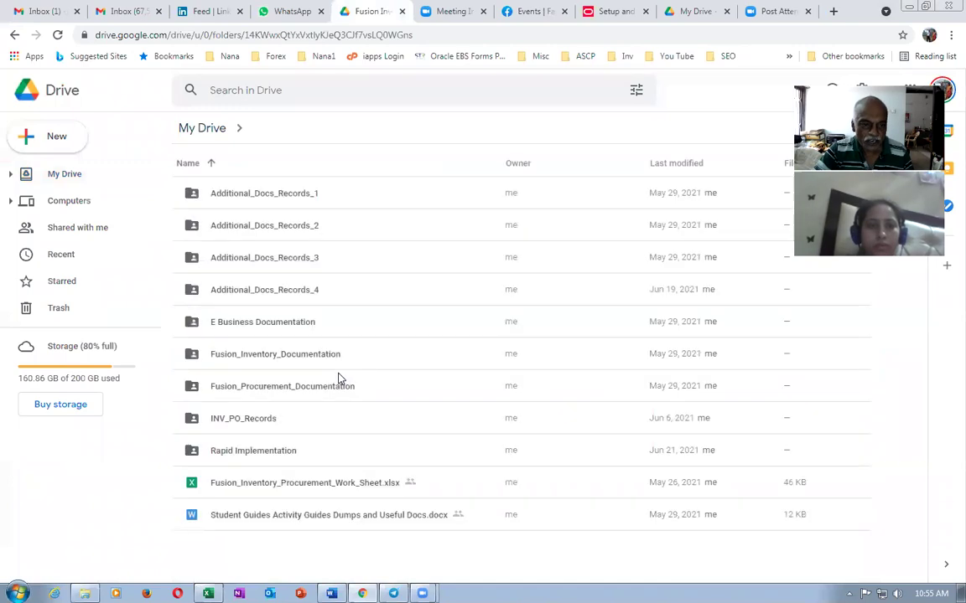
pyautogui.click(360, 294)
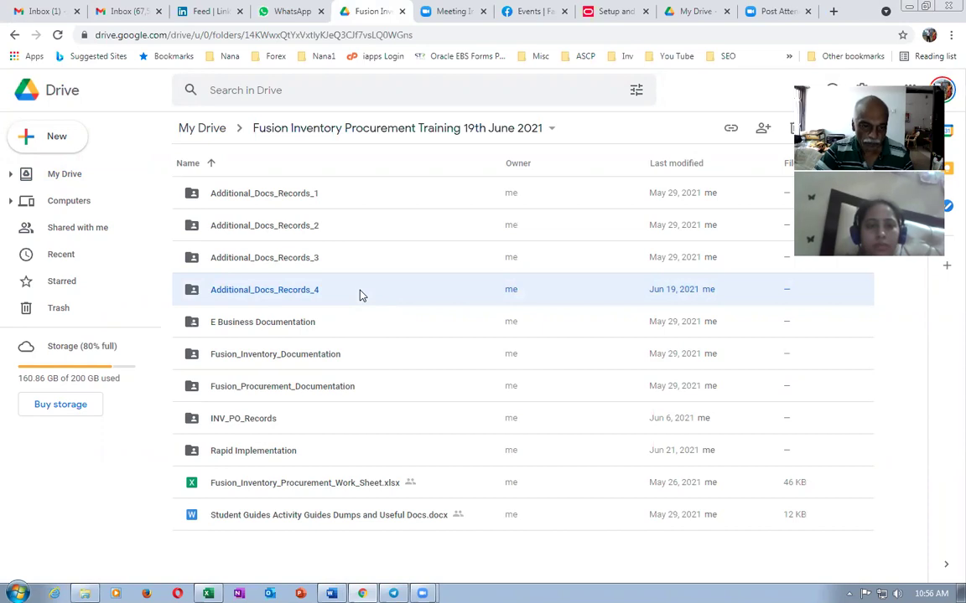
pyautogui.doubleClick(361, 293)
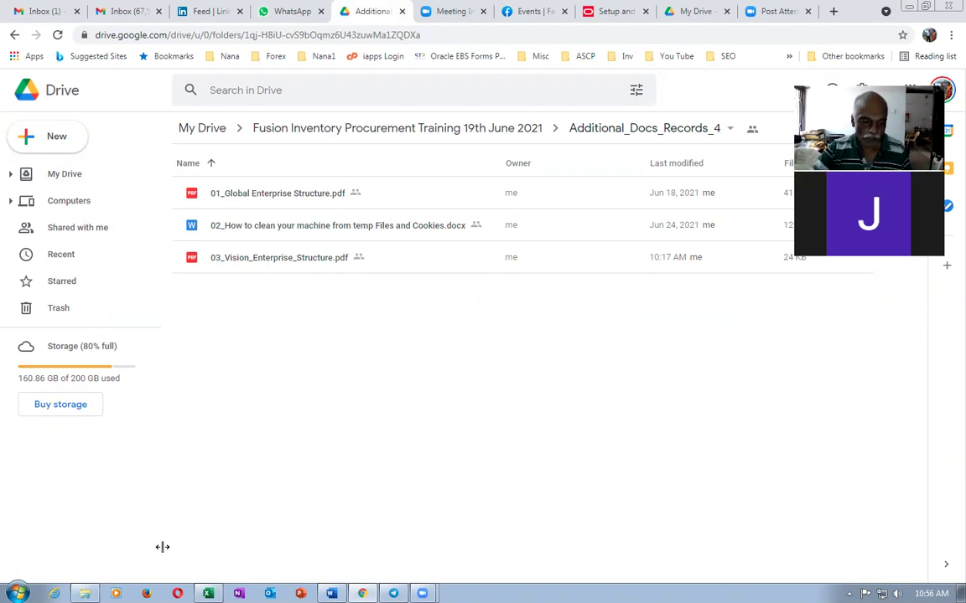
pyautogui.click(84, 594)
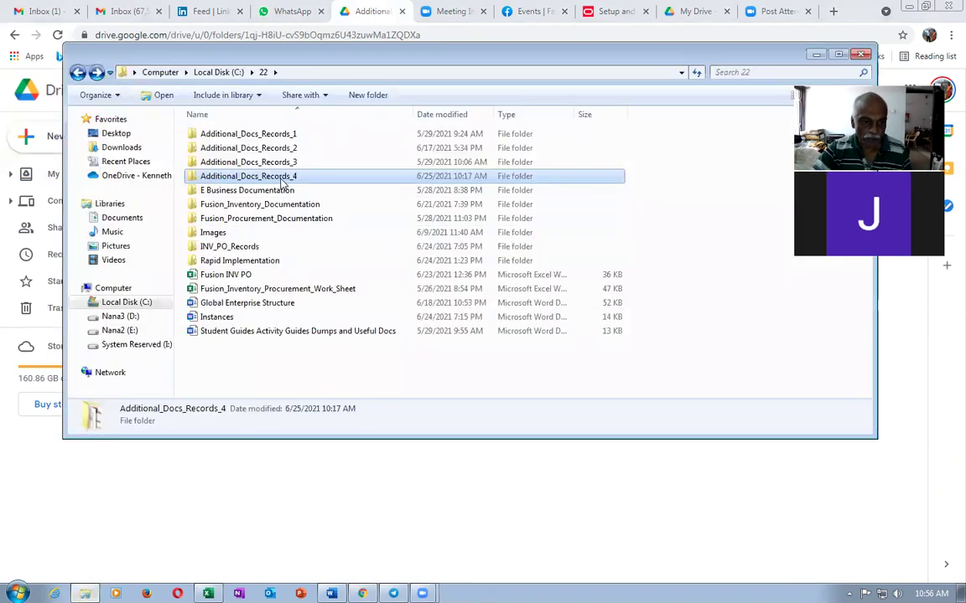
# Open 03_Vision_Enterprise_Structure.pdf from the local Additional_Docs_Records_4 folder to review the org chart
pyautogui.doubleClick(254, 175)
pyautogui.doubleClick(279, 179)
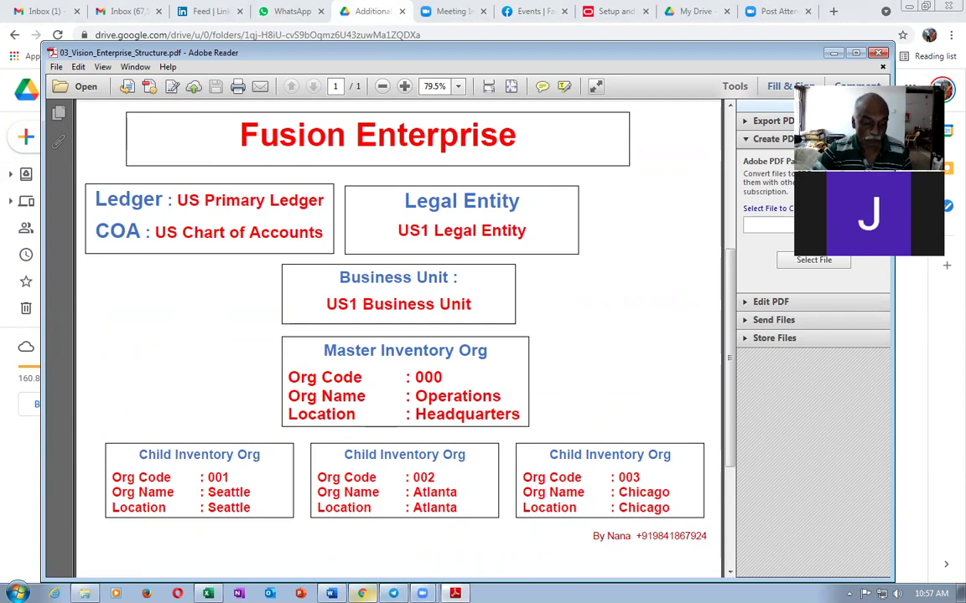
pyautogui.hotkey('alt', 'Tab')
# Search the Setup tasks for 'mana%locations%' and open Manage Locations
pyautogui.click(530, 12)
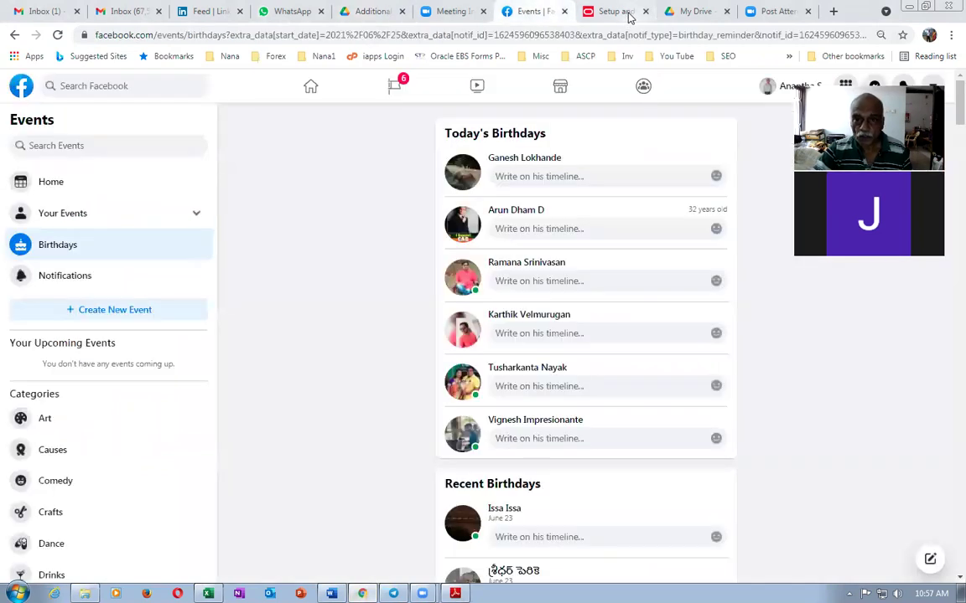
pyautogui.click(609, 12)
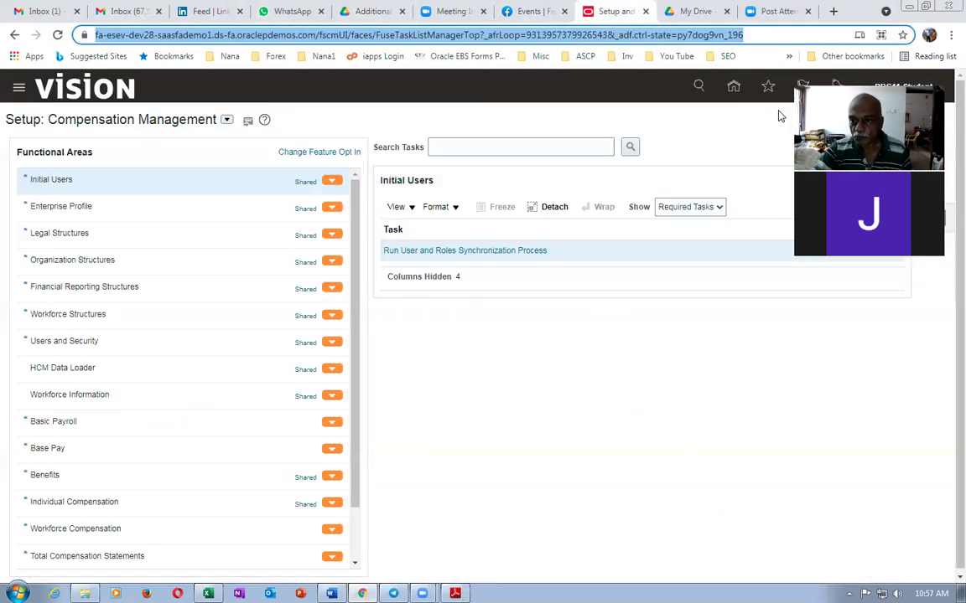
pyautogui.click(941, 220)
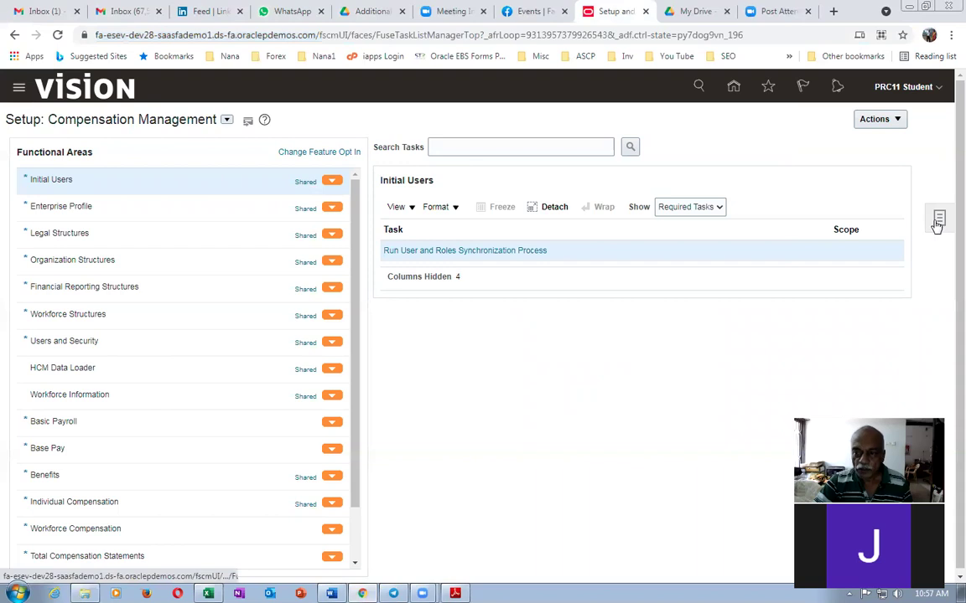
pyautogui.click(834, 243)
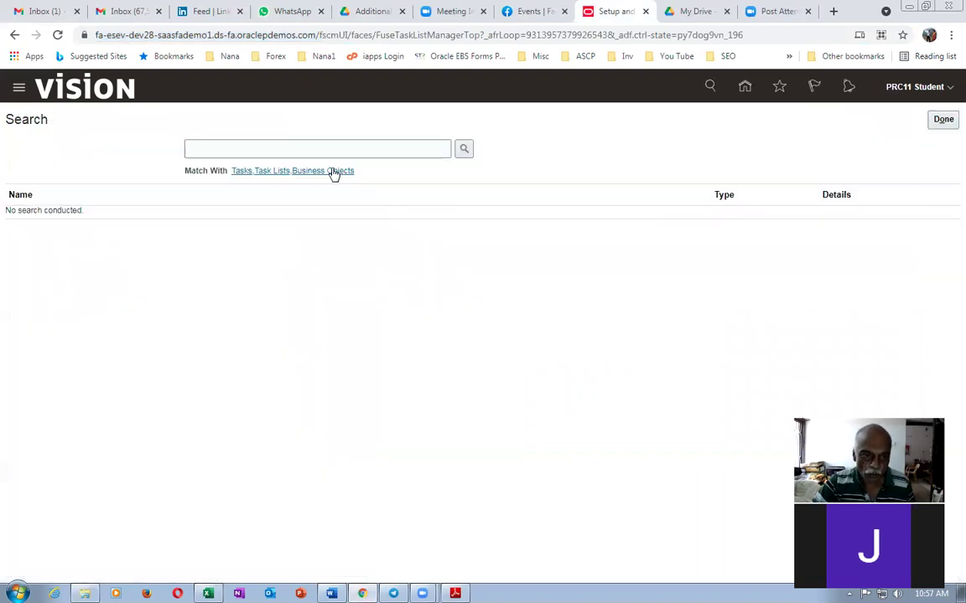
pyautogui.click(326, 148)
pyautogui.write('mana%locations%')
pyautogui.press('Return')
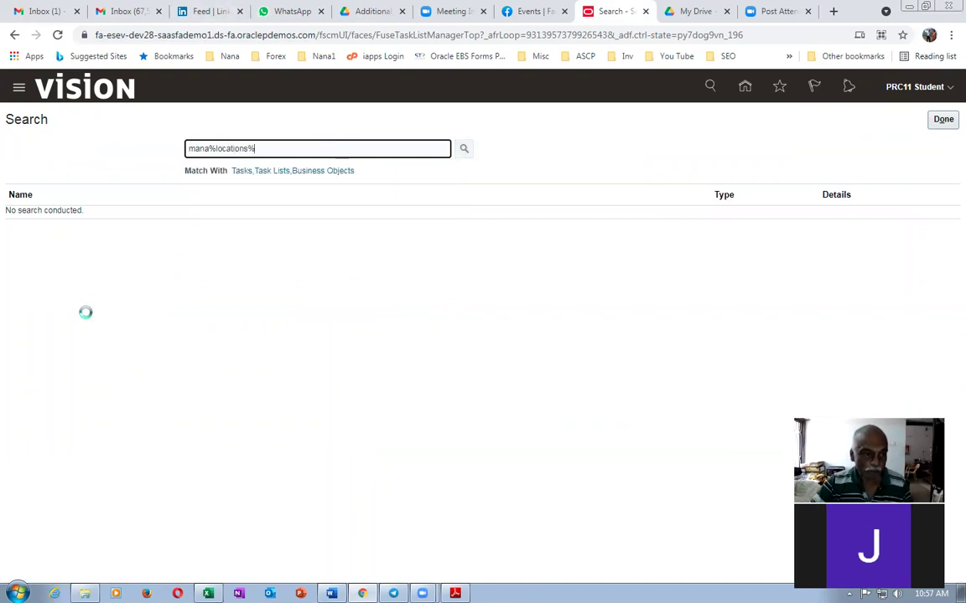
pyautogui.click(62, 279)
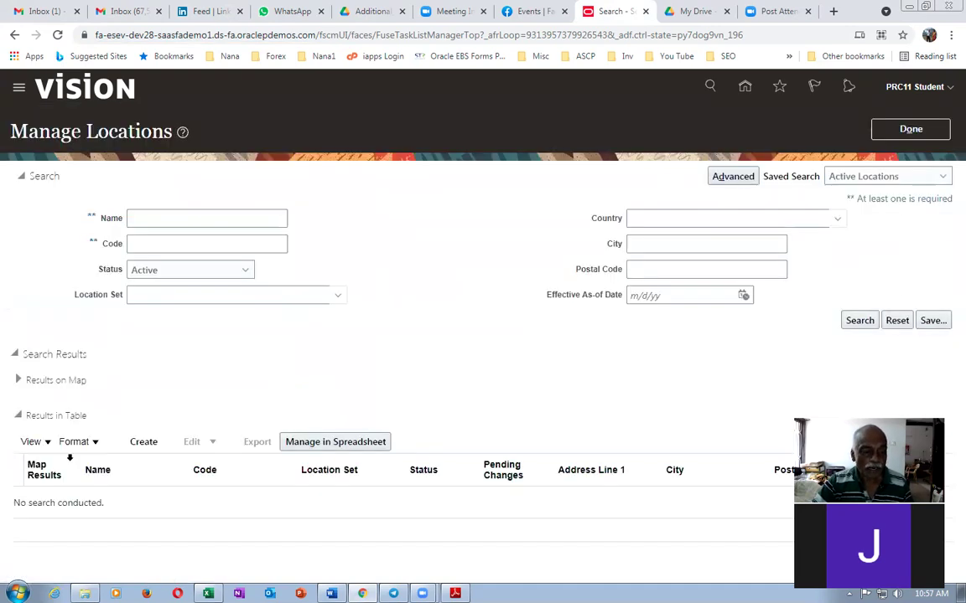
# Create a new location with Name, Code and Description all set to 'a01_Madras'
pyautogui.click(143, 442)
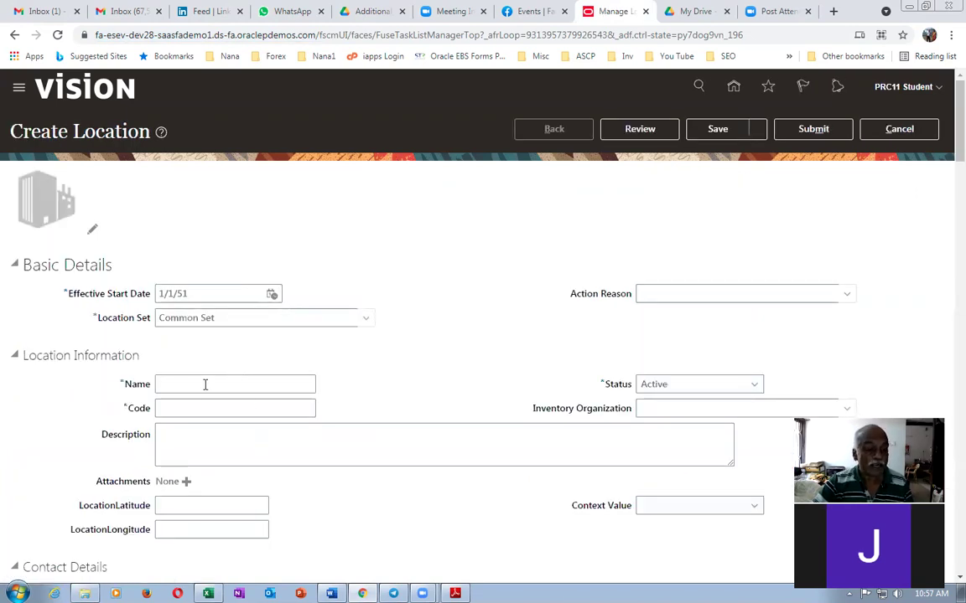
pyautogui.click(204, 384)
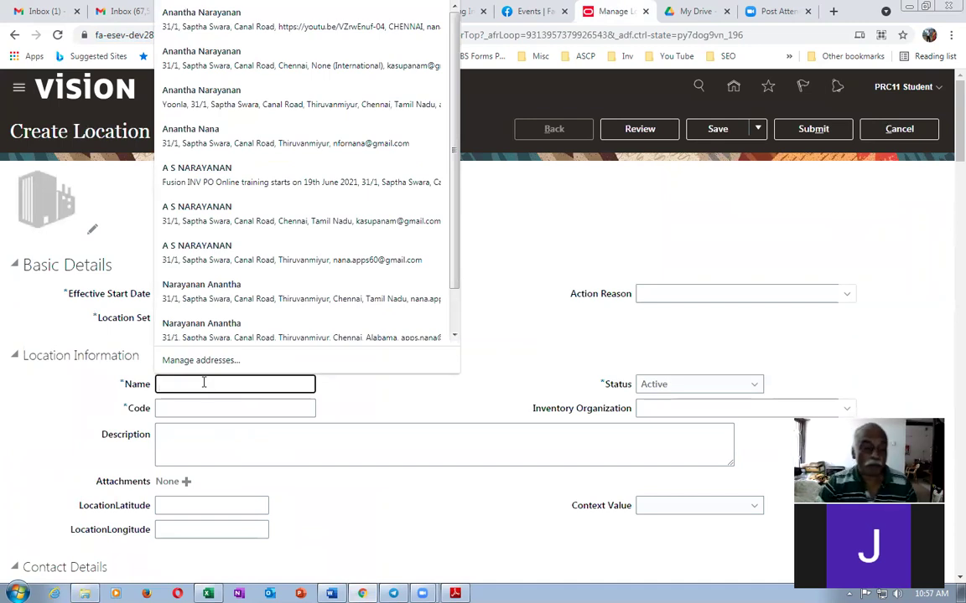
pyautogui.write('a01_Madras')
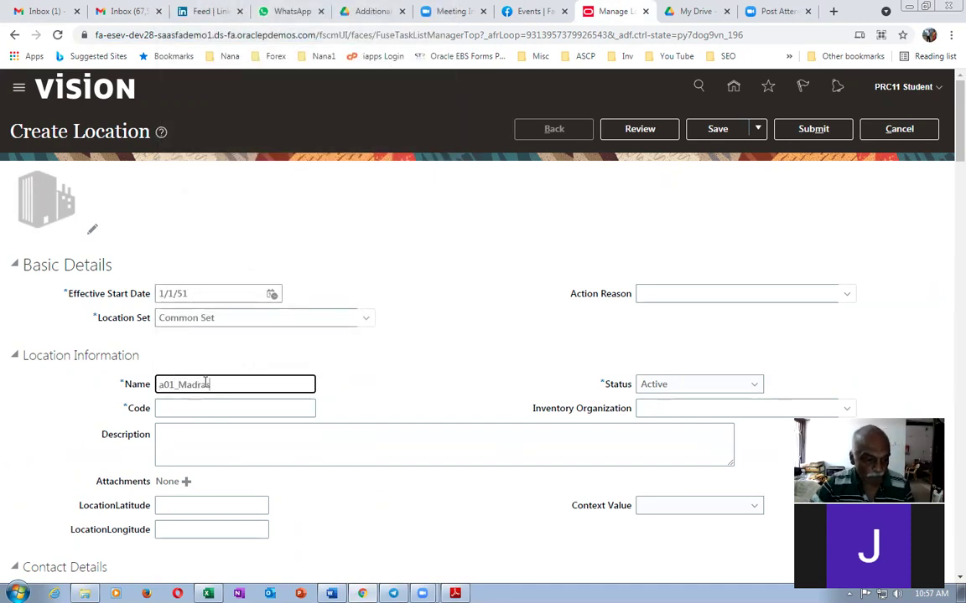
pyautogui.moveTo(211, 384); pyautogui.dragTo(82, 392)
pyautogui.hotkey('ctrl', 'c')
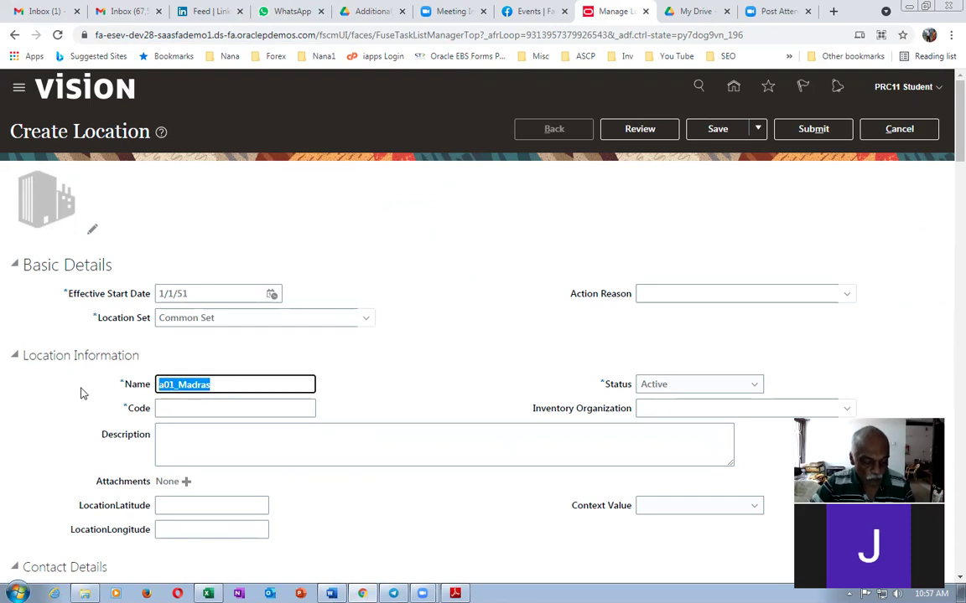
pyautogui.click(186, 407)
pyautogui.hotkey('ctrl', 'v')
pyautogui.click(191, 443)
pyautogui.hotkey('ctrl', 'v')
pyautogui.scroll(-4, 190, 443)
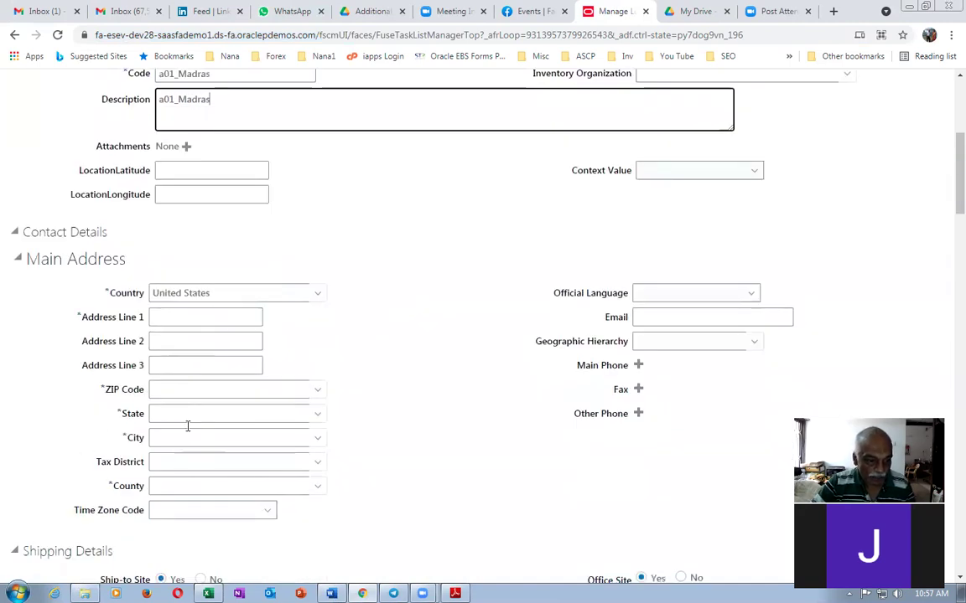
# Give the location ZIP code 10020 (New York, NY) and address line 'a01_addr 1'
pyautogui.click(183, 389)
pyautogui.write('10020')
pyautogui.press('Tab')
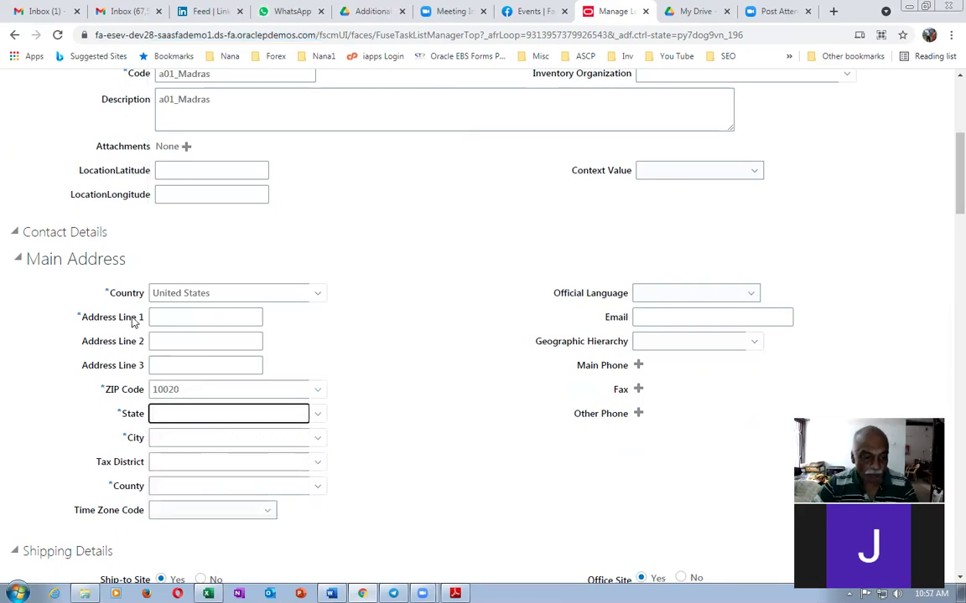
pyautogui.click(174, 382)
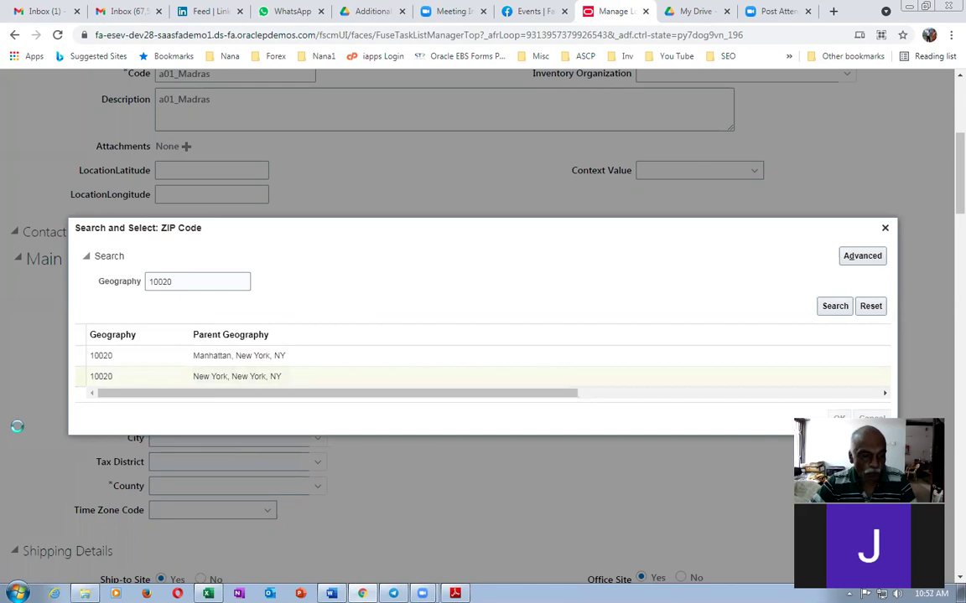
pyautogui.press('Return')
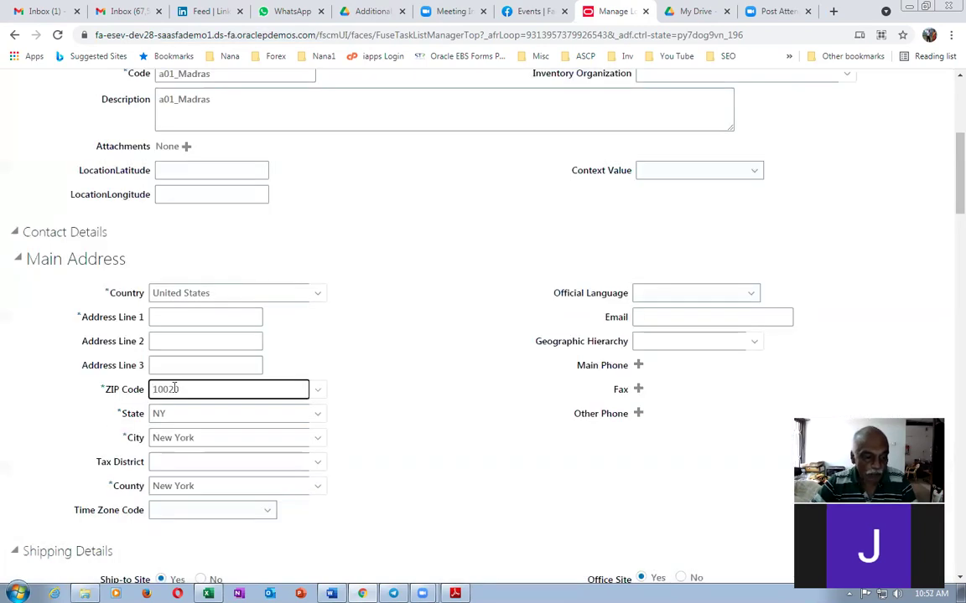
pyautogui.click(171, 319)
pyautogui.write('a01_add')
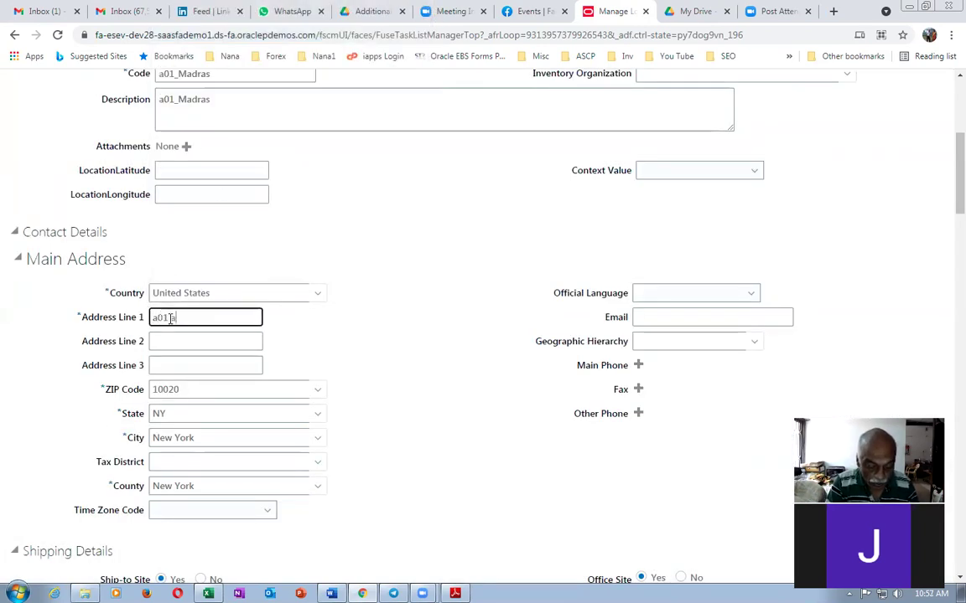
pyautogui.write('r 1')
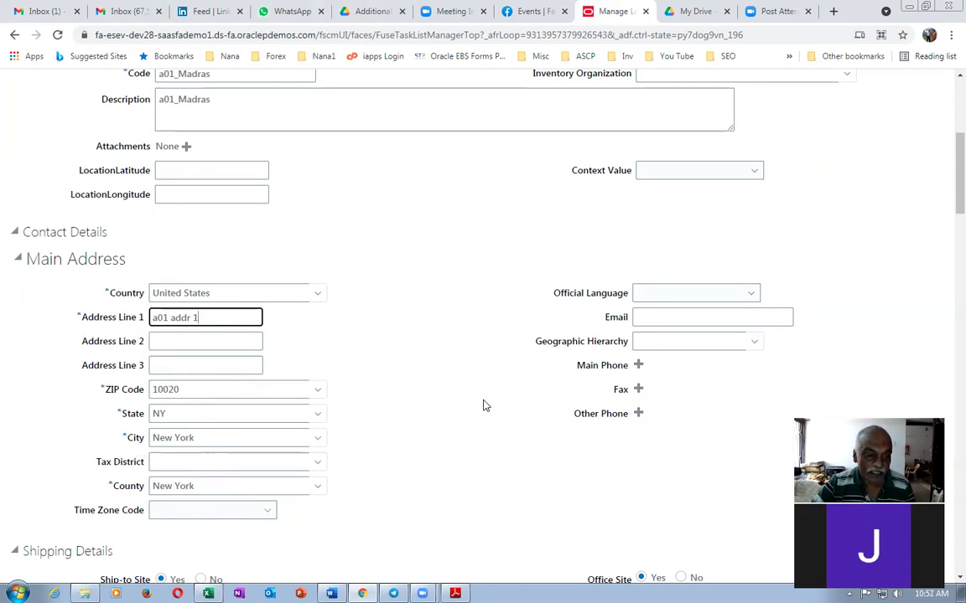
pyautogui.scroll(5, 486, 408)
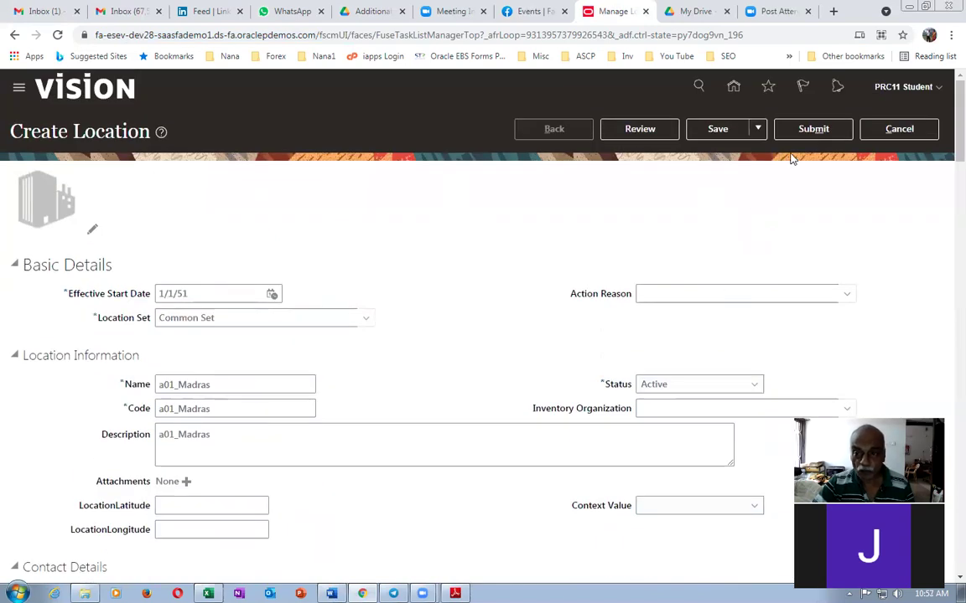
# Submit the a01_Madras location, acknowledge the confirmation, and return to the task search
pyautogui.click(809, 134)
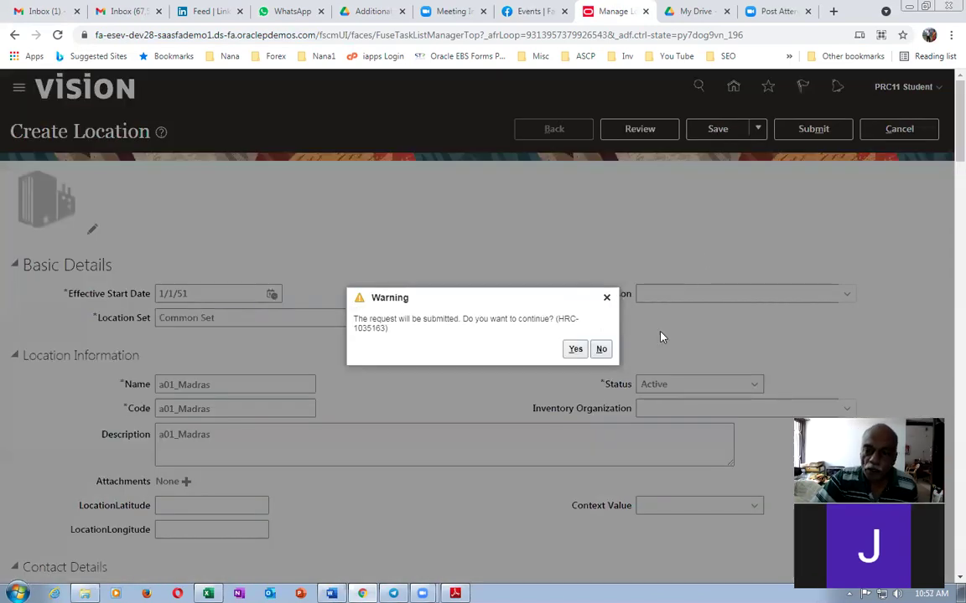
pyautogui.click(575, 349)
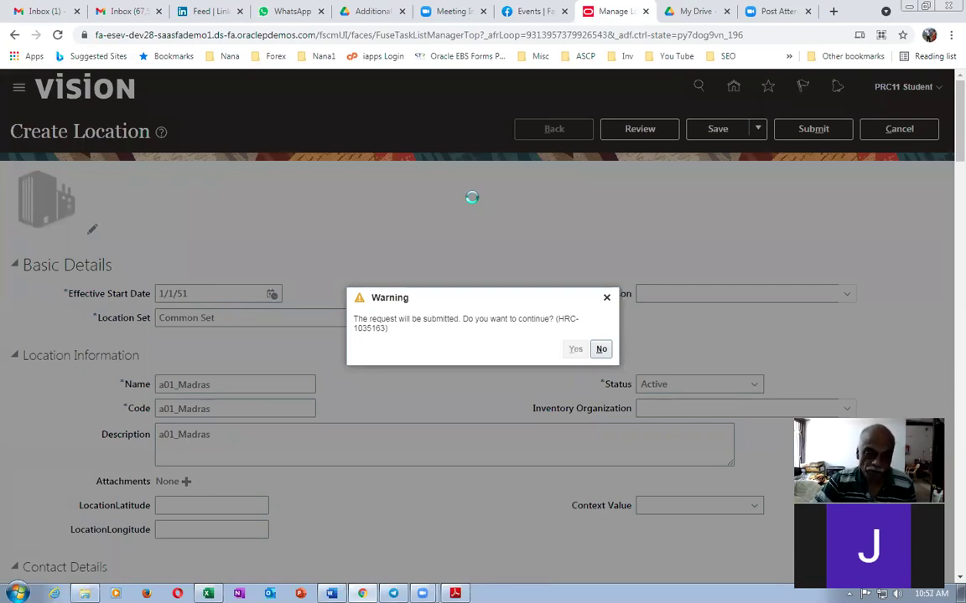
pyautogui.click(521, 349)
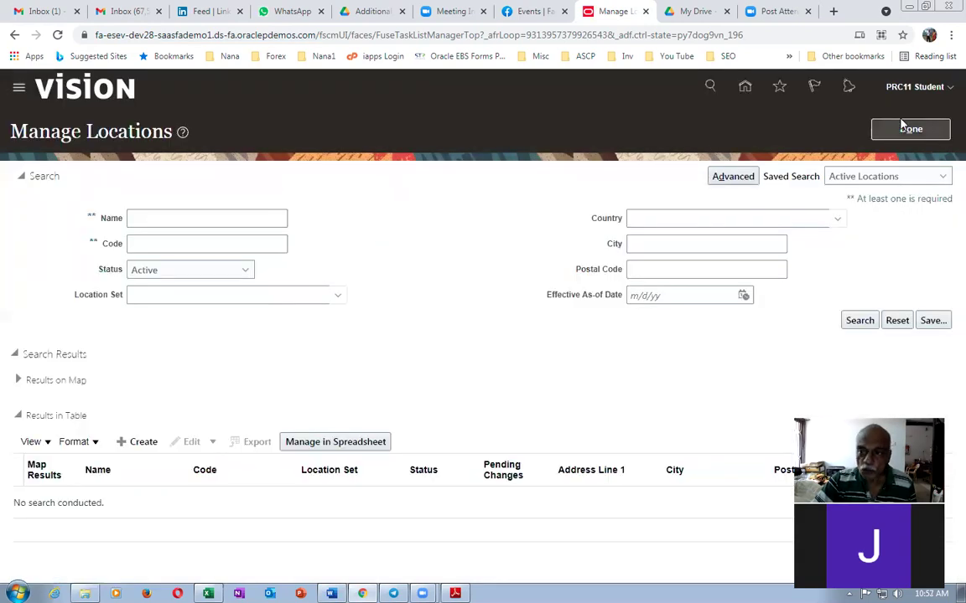
pyautogui.click(902, 126)
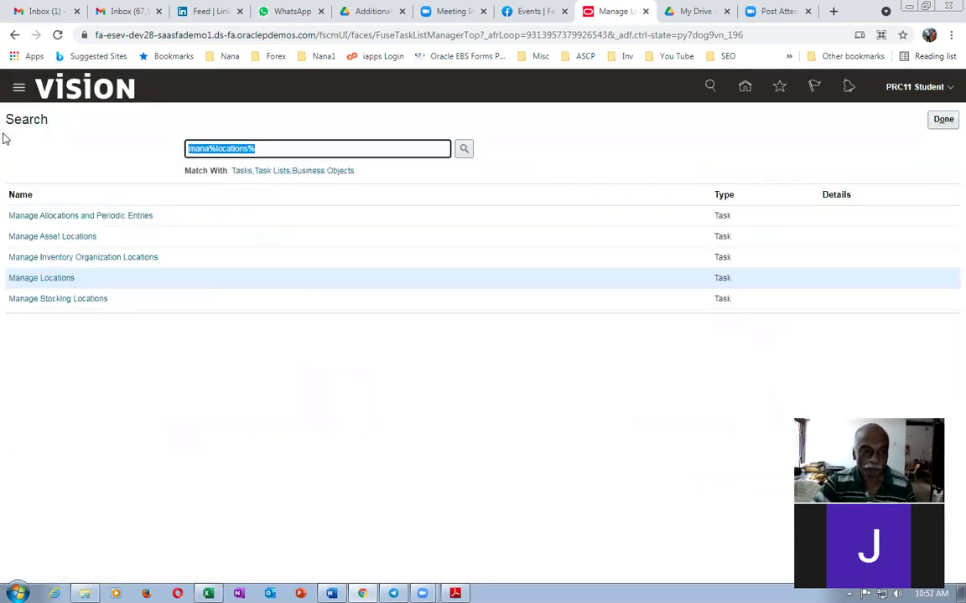
# Search tasks for 'man%inv%org%', open Manage Inventory Organizations and start a new organization
pyautogui.write('man%in')
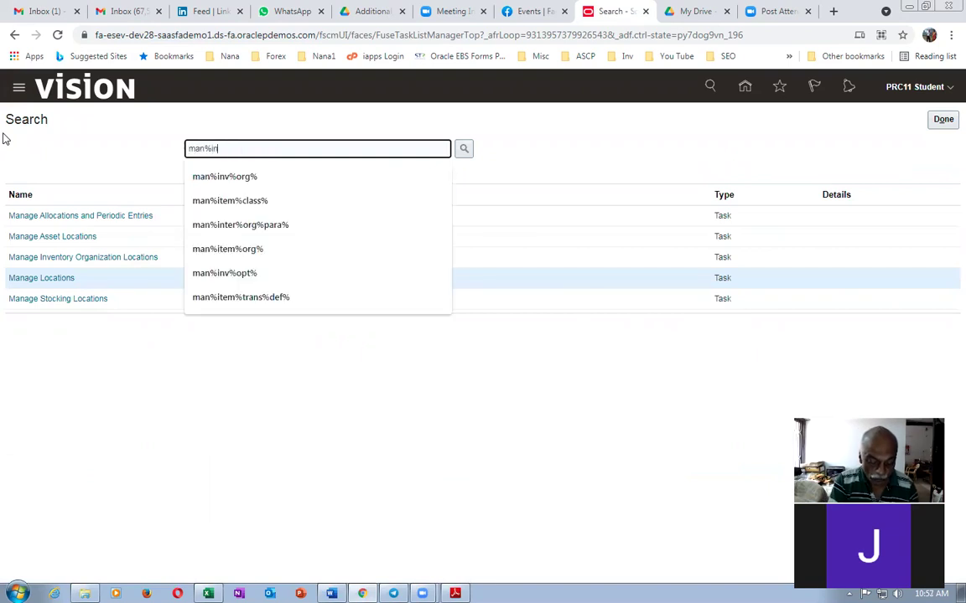
pyautogui.write('v%org%')
pyautogui.press('Return')
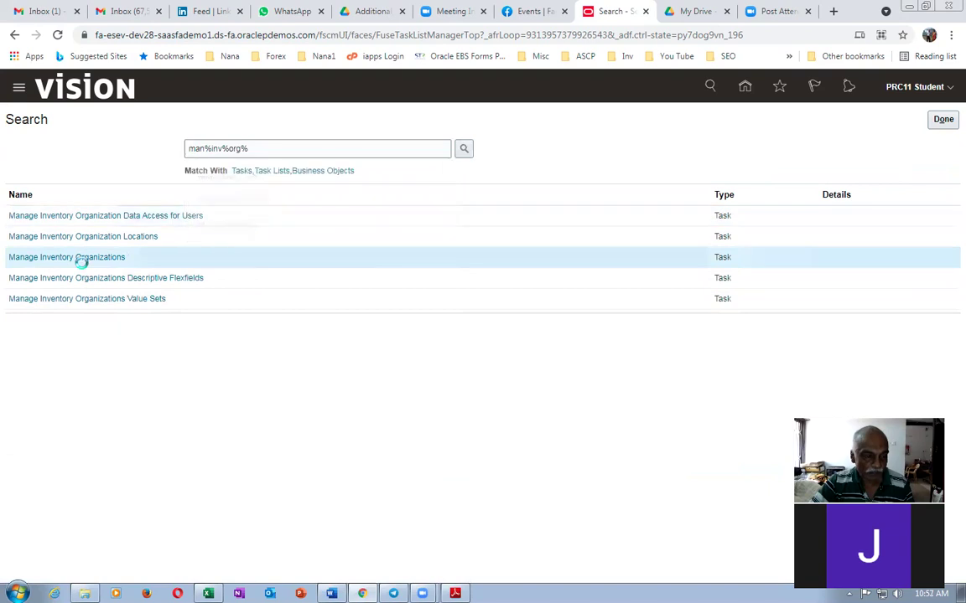
pyautogui.click(84, 260)
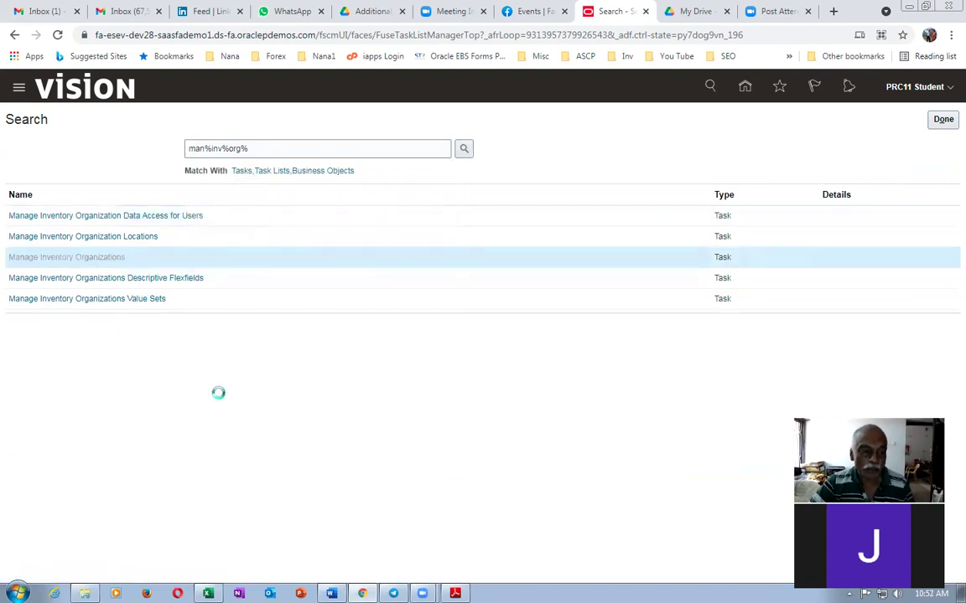
pyautogui.click(161, 322)
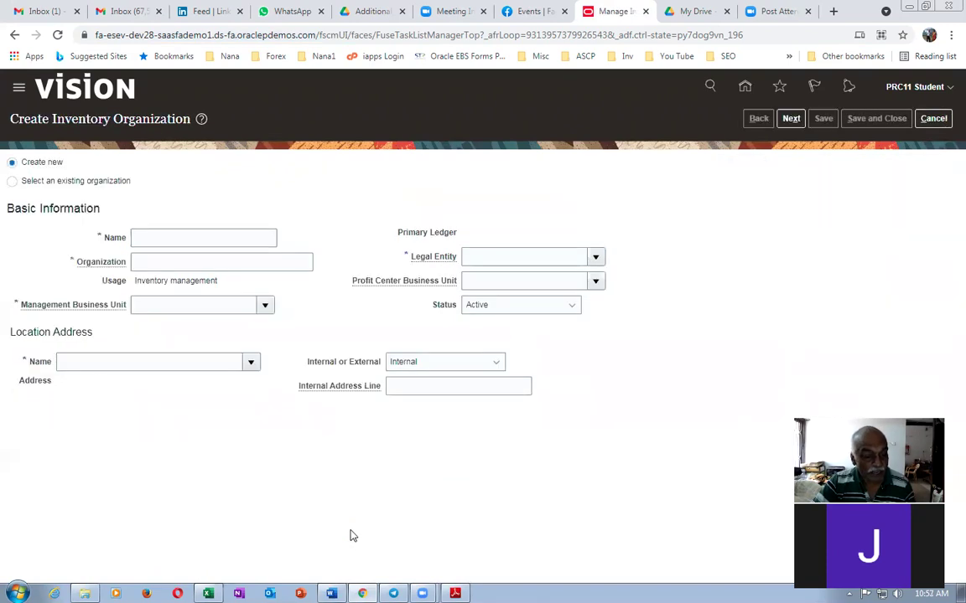
pyautogui.hotkey('alt', 'Tab')
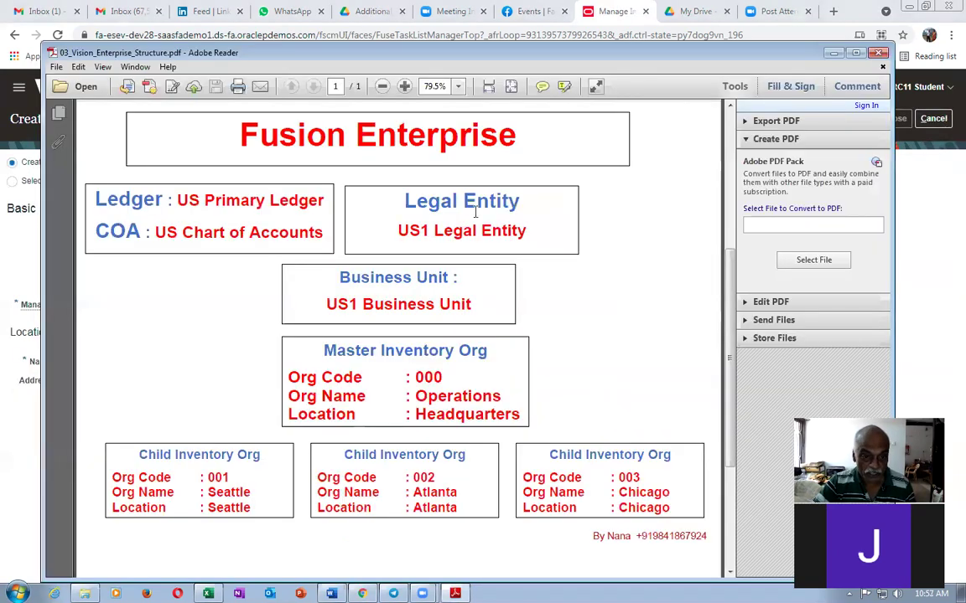
pyautogui.hotkey('alt', 'Tab')
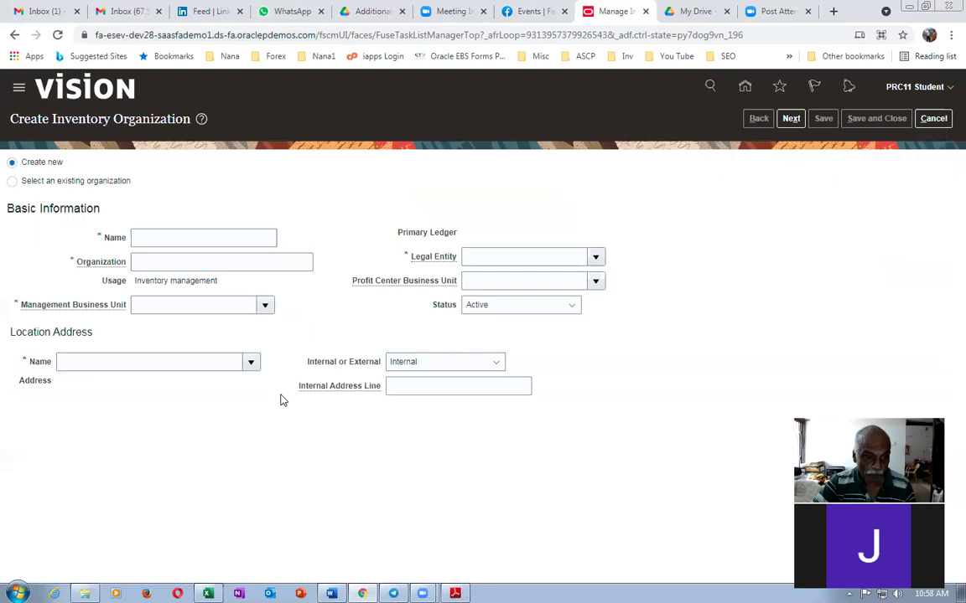
# Name the organization a01_Madras_Child_1 with code A011 and management business unit US1
pyautogui.click(150, 240)
pyautogui.write('a01_Madr')
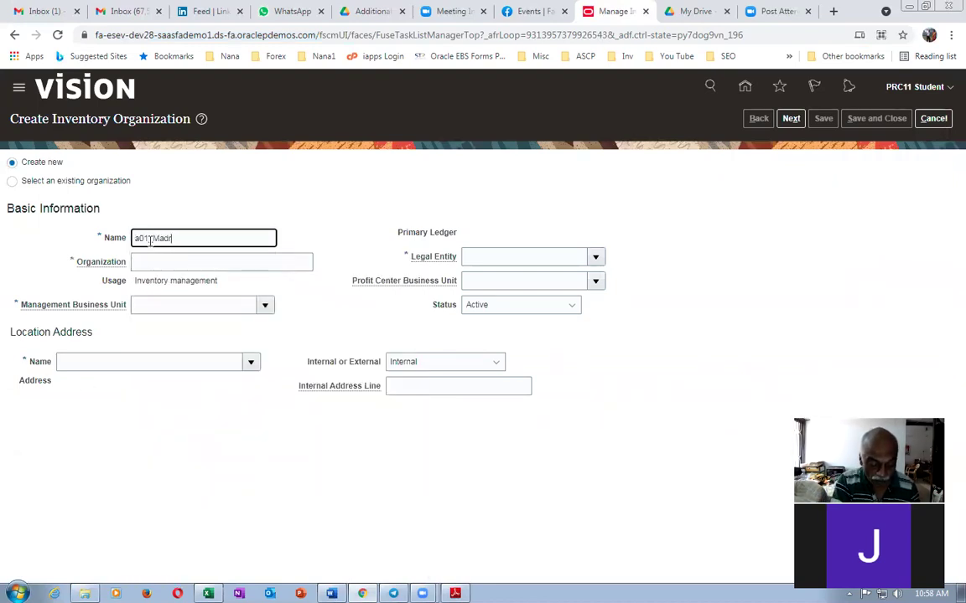
pyautogui.write('as_Chile')
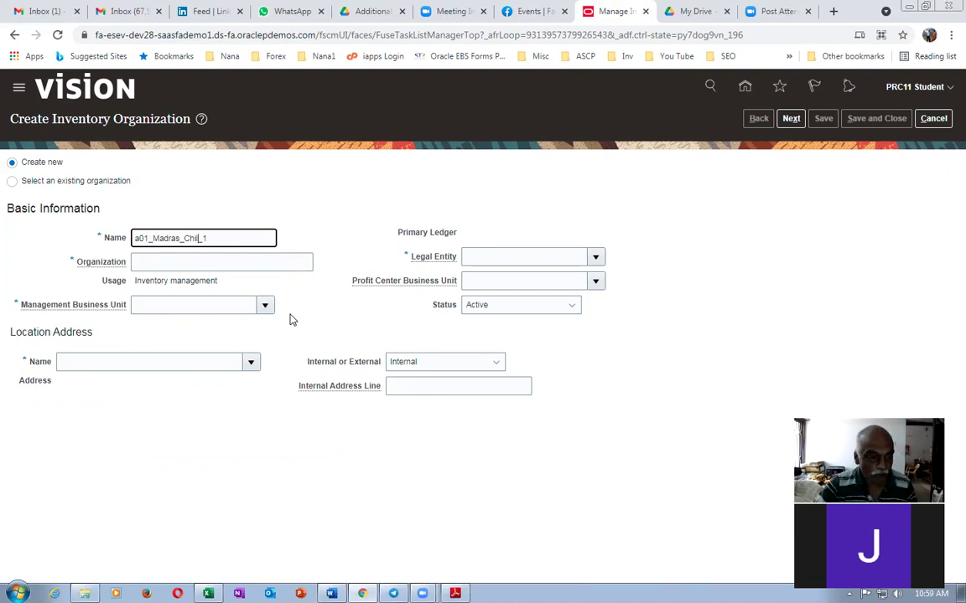
pyautogui.write('d')
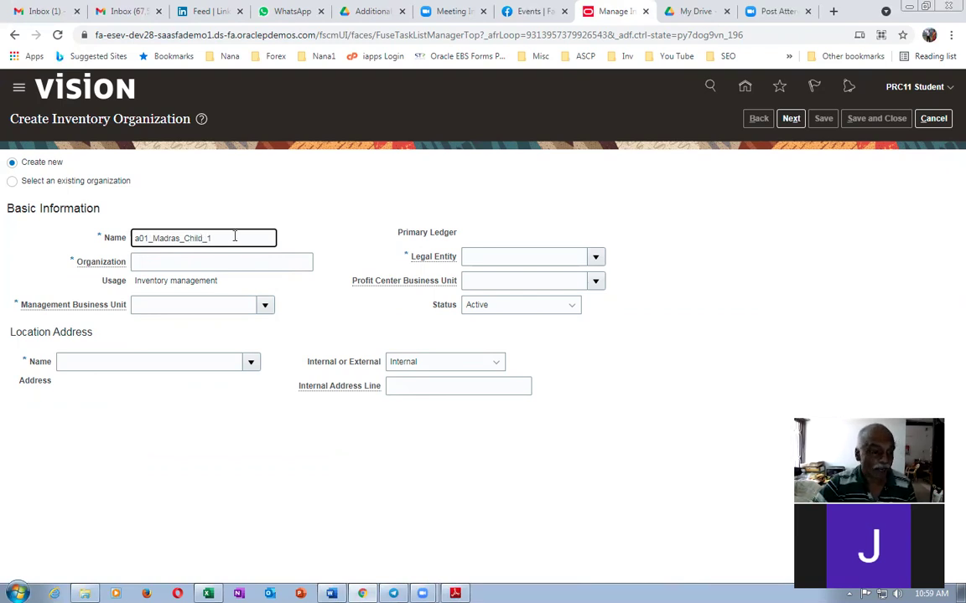
pyautogui.click(172, 265)
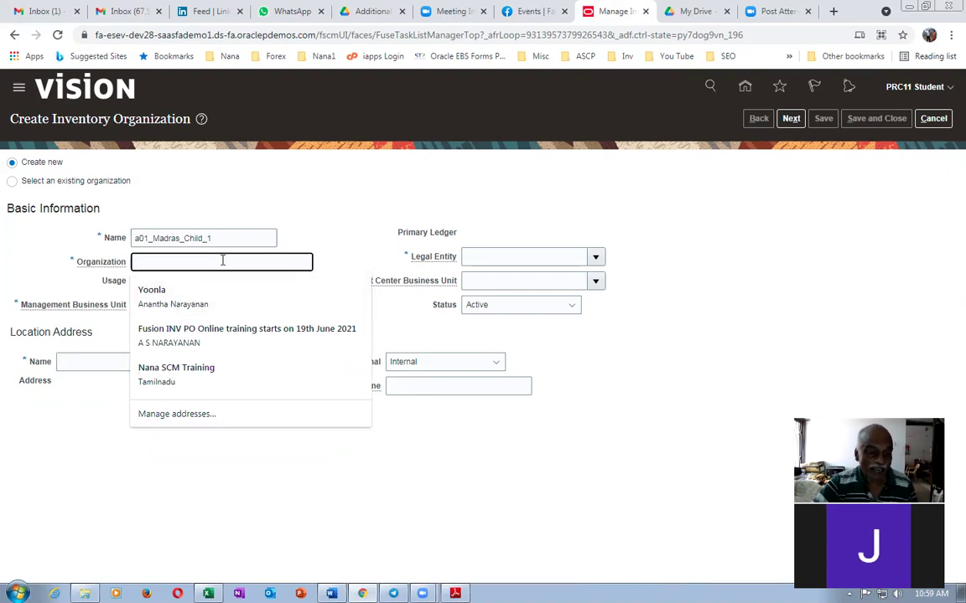
pyautogui.hotkey('alt', 'Tab')
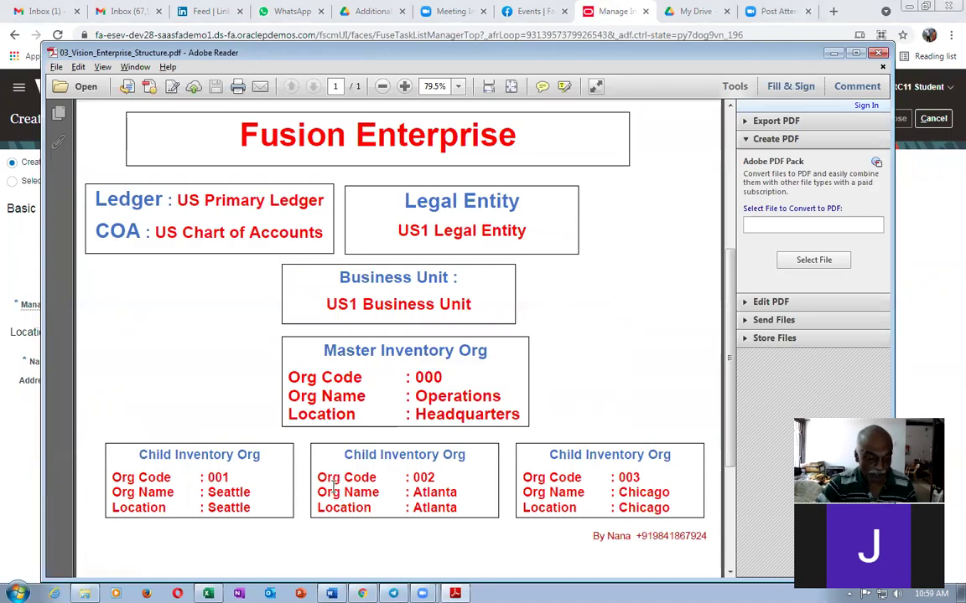
pyautogui.hotkey('alt', 'Tab')
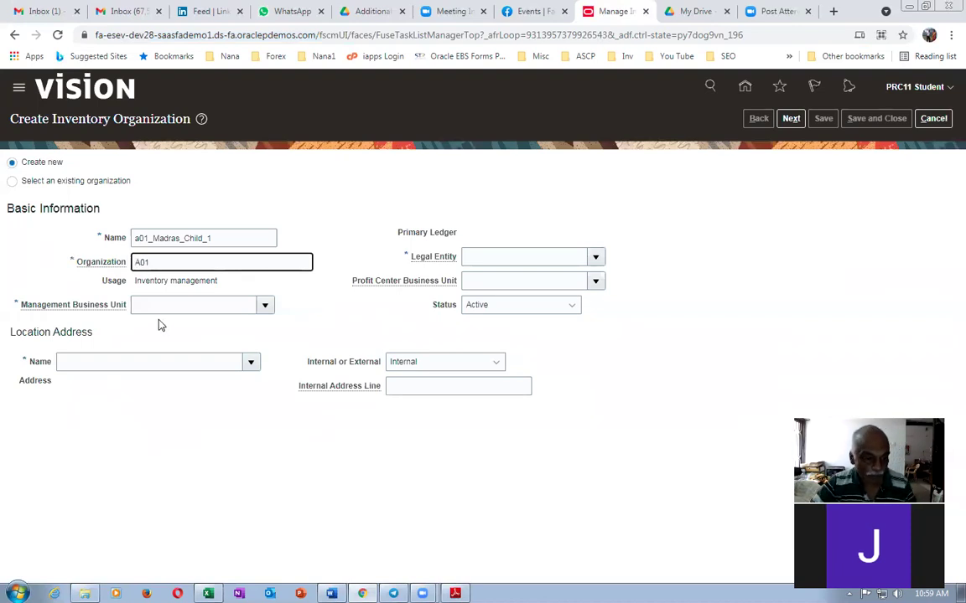
pyautogui.press('Tab')
pyautogui.hotkey('alt', 'Tab')
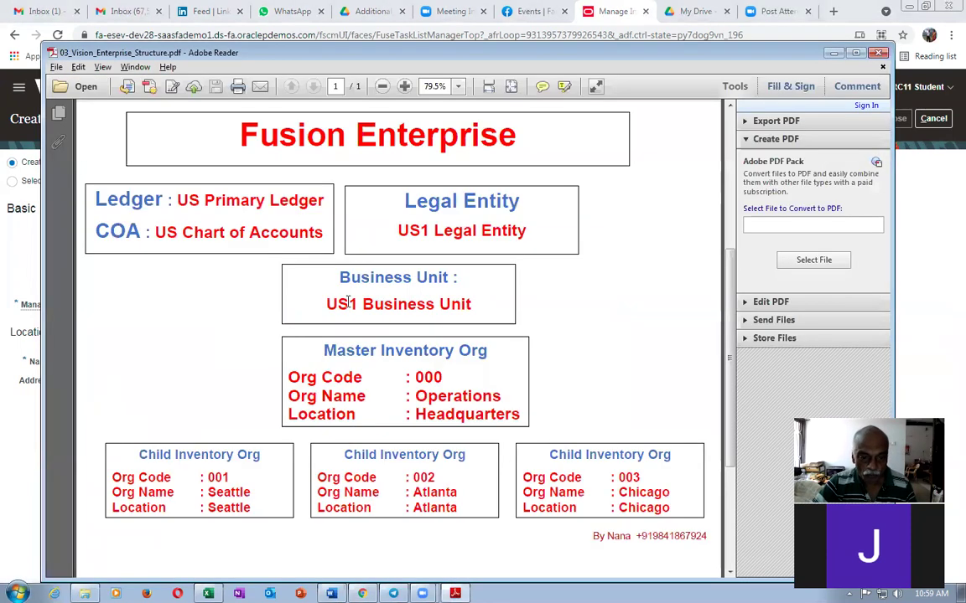
pyautogui.hotkey('alt', 'Tab')
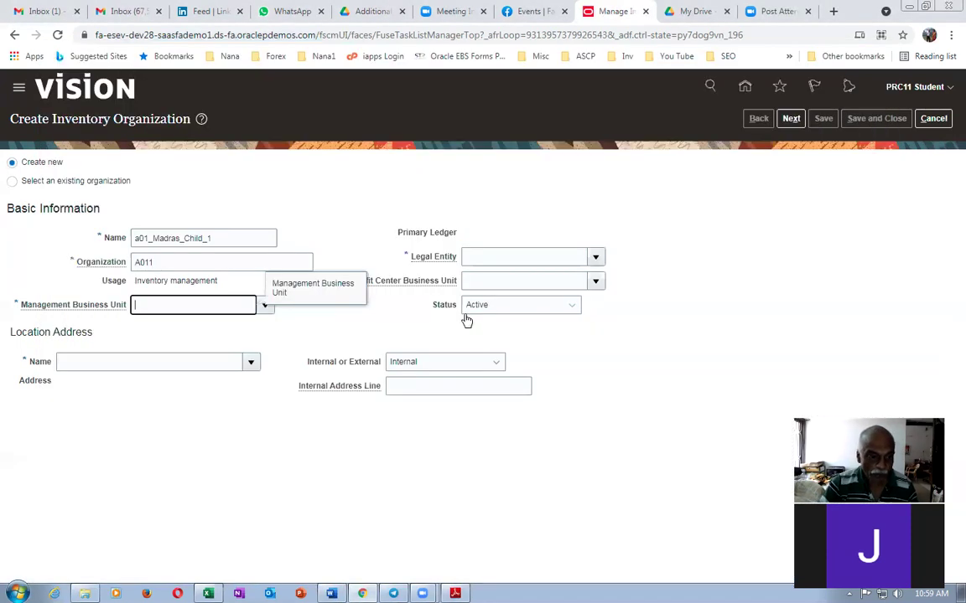
pyautogui.write('US1')
pyautogui.press('Tab')
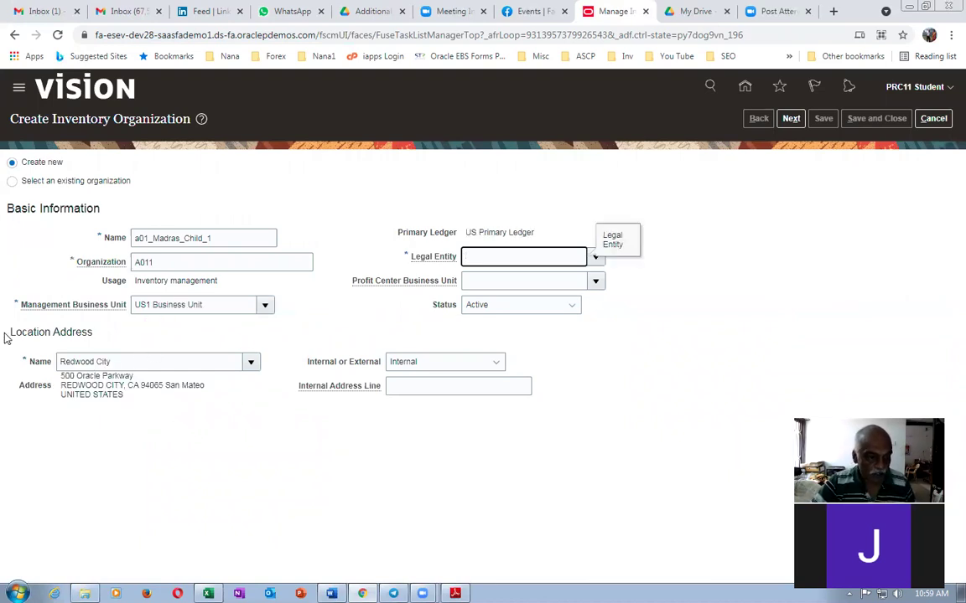
# Set location a01_Madras and legal entity US1, then continue to the parameters page
pyautogui.tripleClick(138, 365)
pyautogui.write('a01')
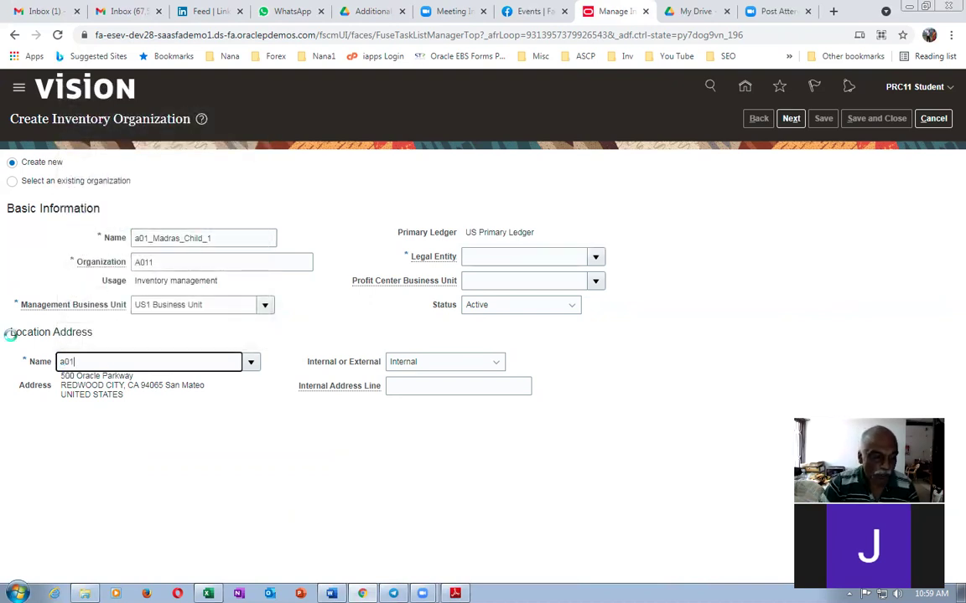
pyautogui.press('Tab')
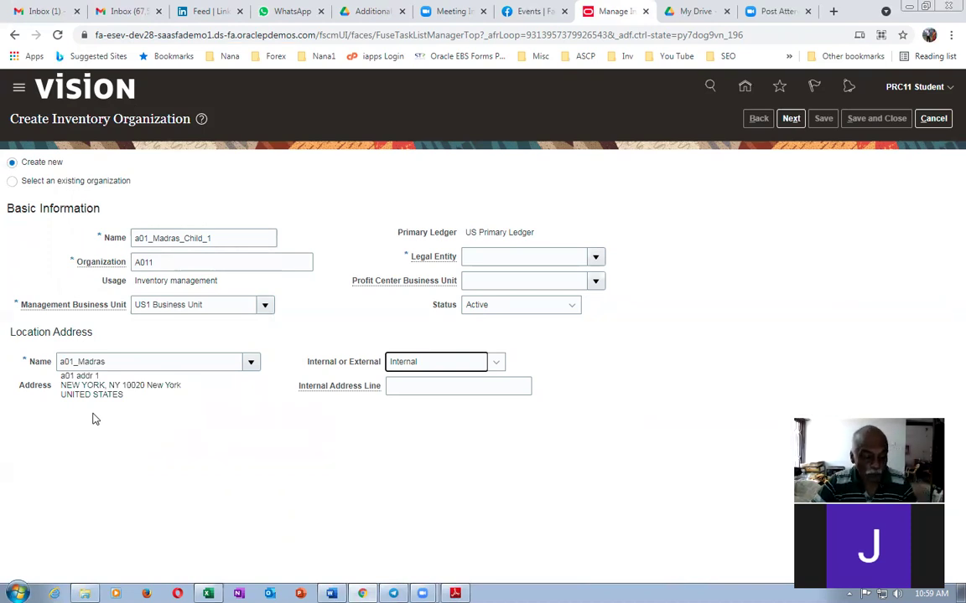
pyautogui.click(555, 259)
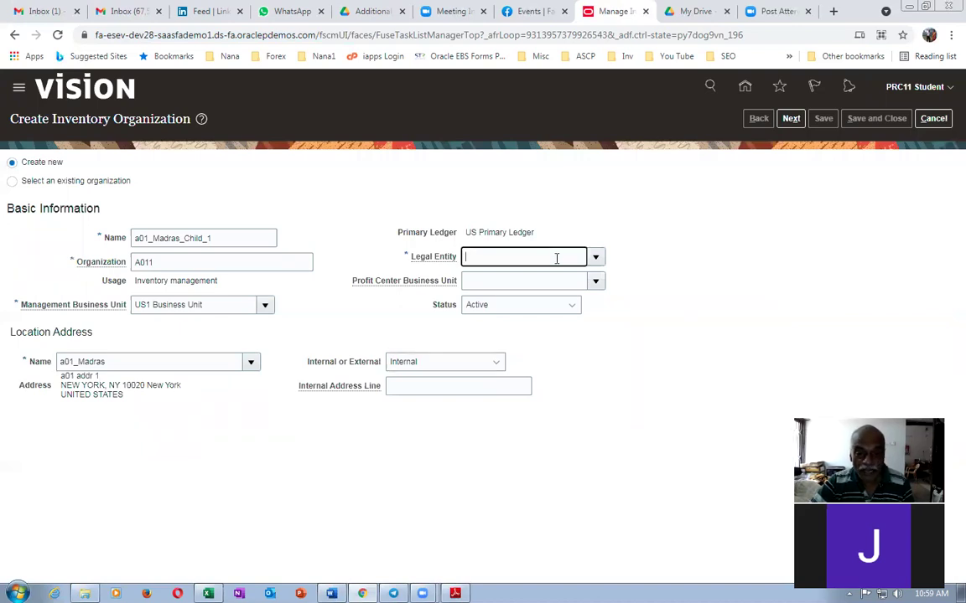
pyautogui.hotkey('alt', 'Tab')
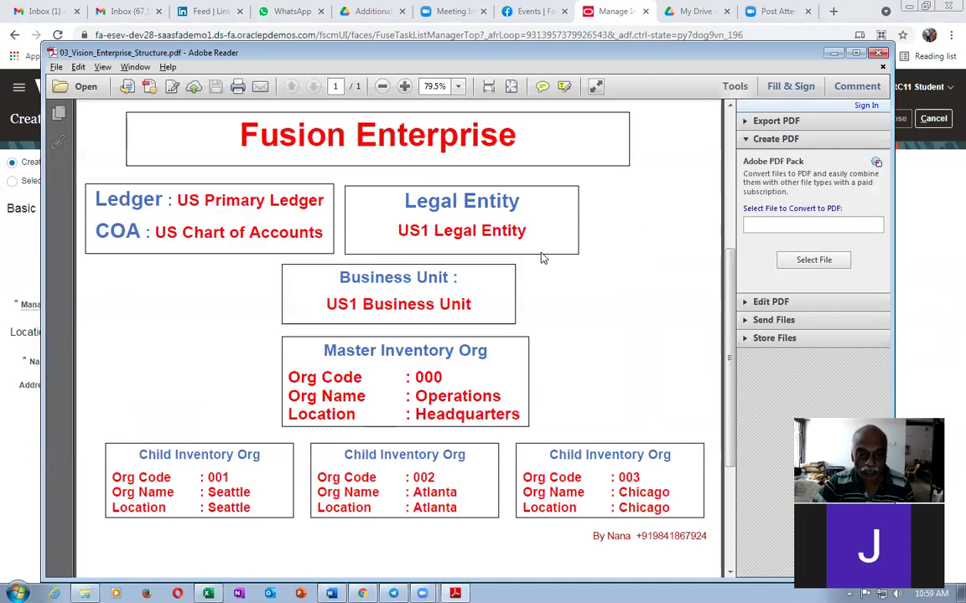
pyautogui.hotkey('alt', 'Tab')
pyautogui.write('US')
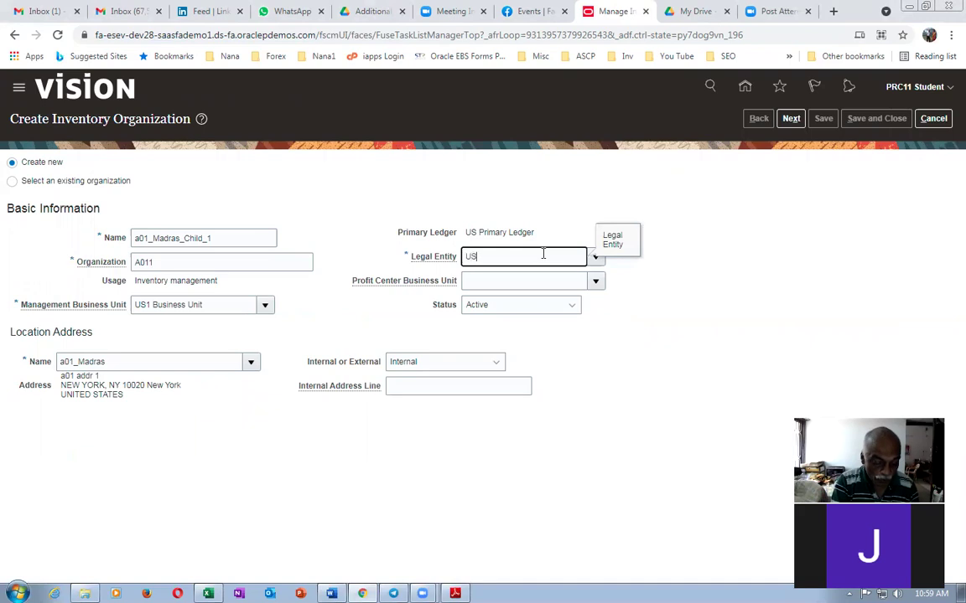
pyautogui.write('1')
pyautogui.press('Tab')
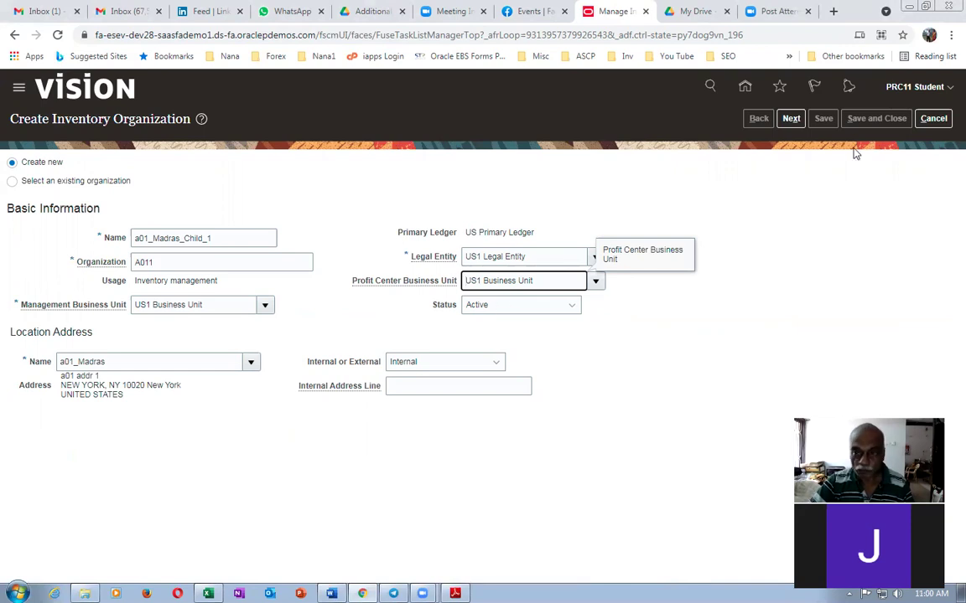
pyautogui.click(791, 118)
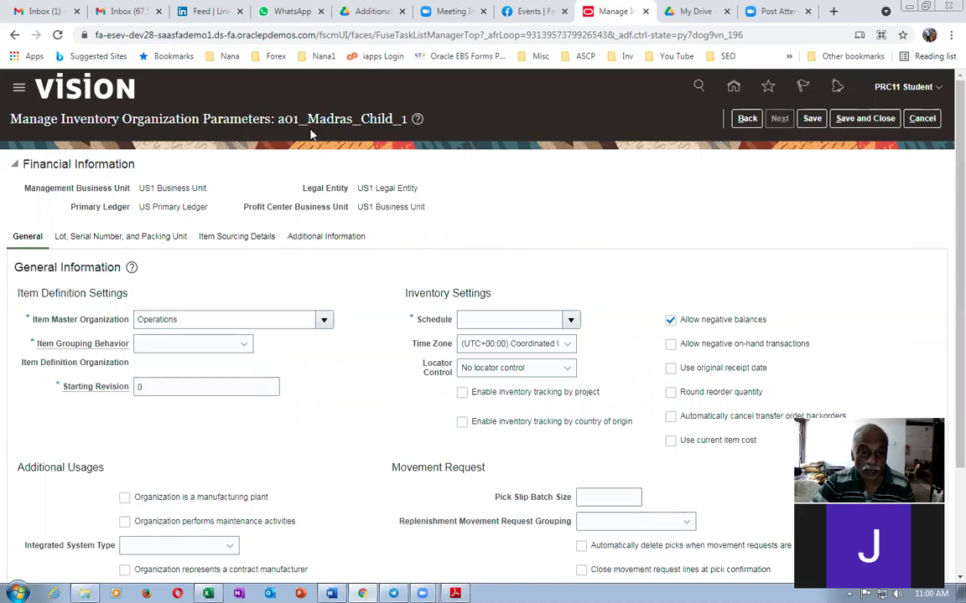
# Set item grouping behavior to Definition Organization and starting revision A
pyautogui.moveTo(293, 118); pyautogui.dragTo(391, 120)
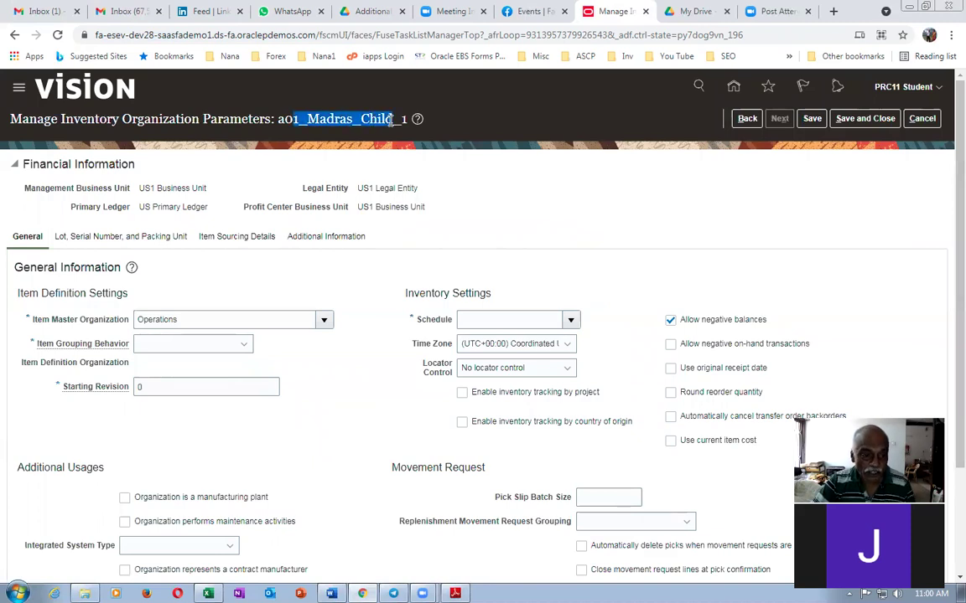
pyautogui.hotkey('alt', 'Tab')
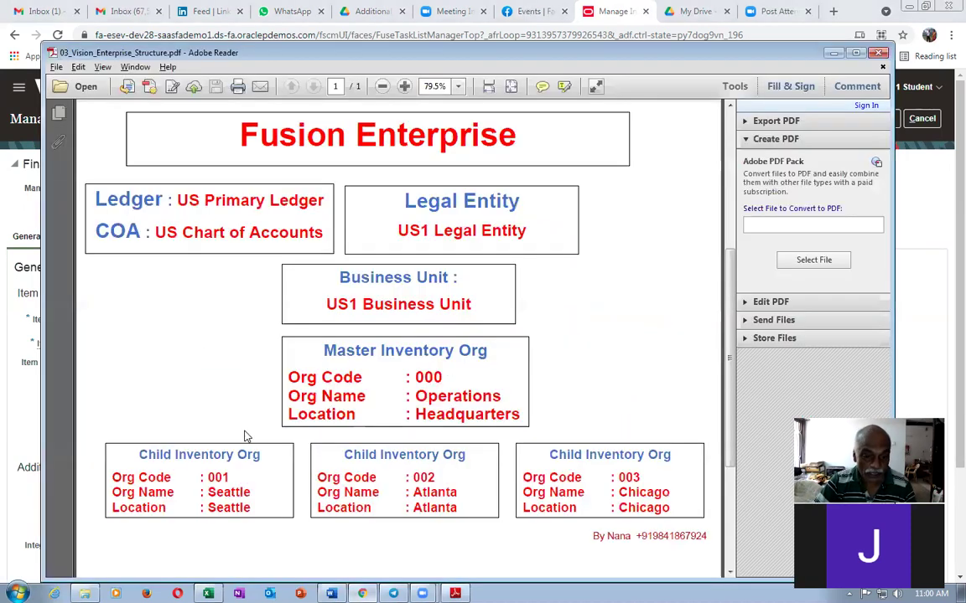
pyautogui.moveTo(416, 396); pyautogui.dragTo(500, 392)
pyautogui.hotkey('alt', 'Tab')
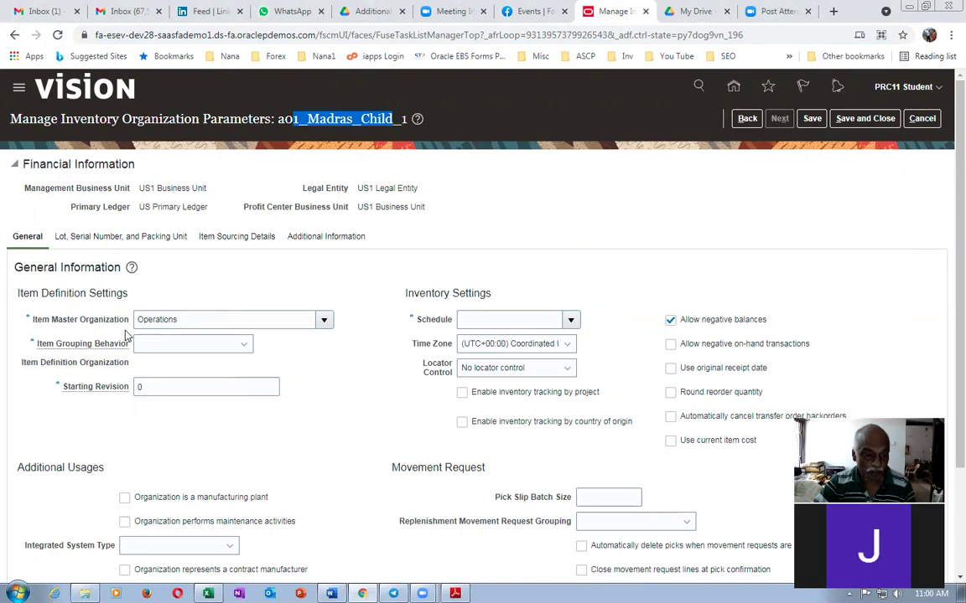
pyautogui.click(209, 350)
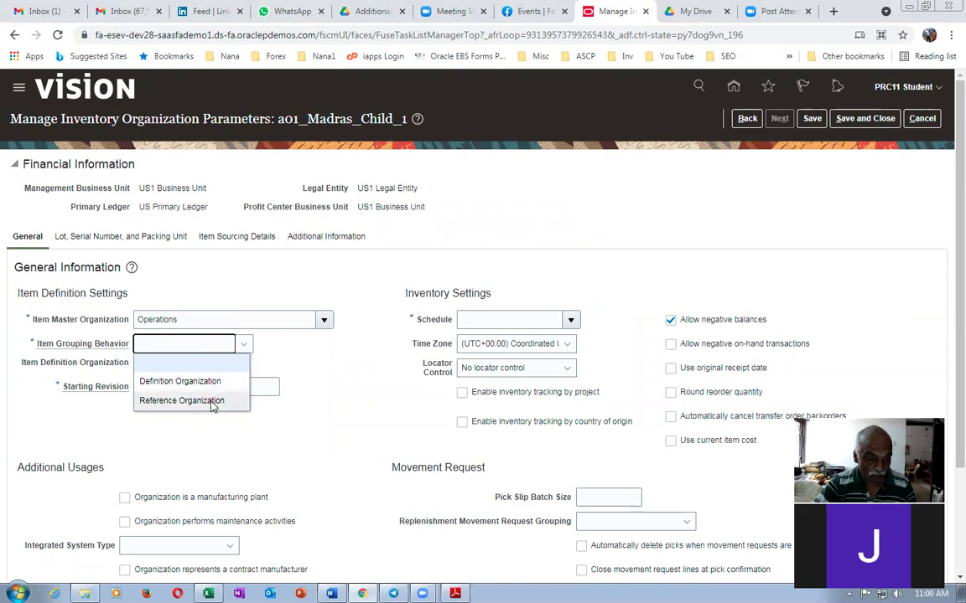
pyautogui.click(213, 388)
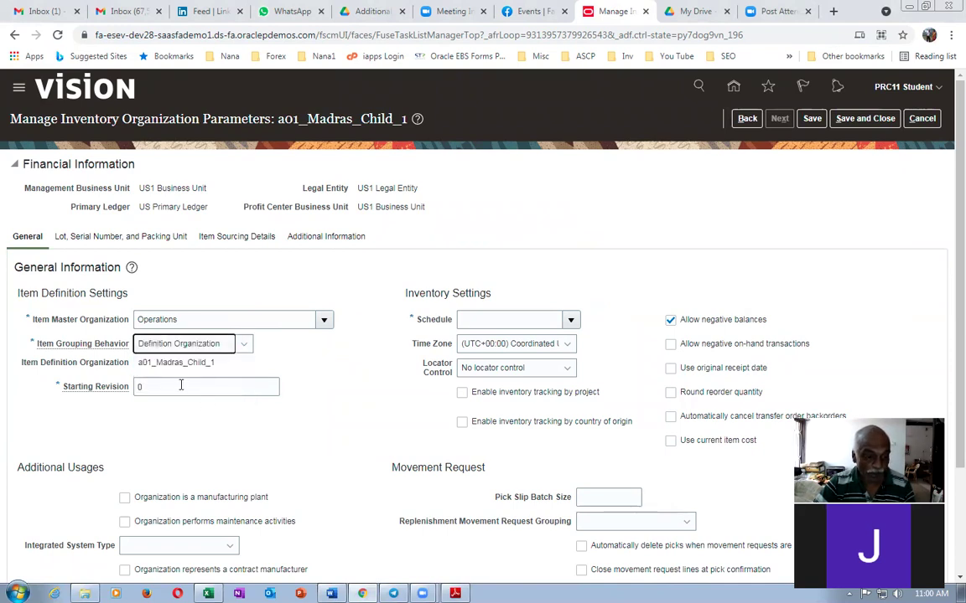
pyautogui.press('Tab')
pyautogui.write('A')
pyautogui.press('Tab')
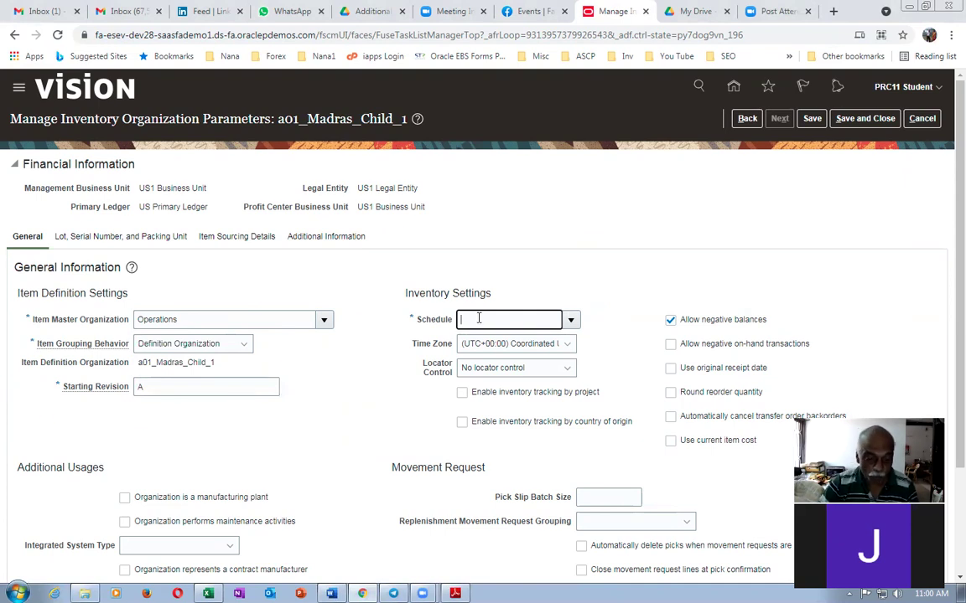
# Choose the Operations schedule, set locator control at subinventory level, and save
pyautogui.hotkey('alt', 'Tab')
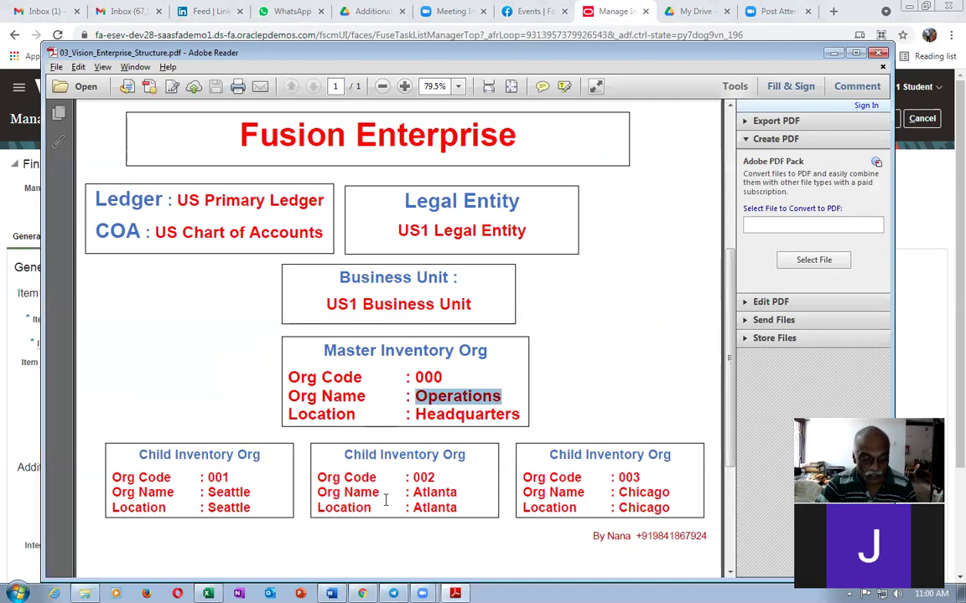
pyautogui.hotkey('alt', 'Tab')
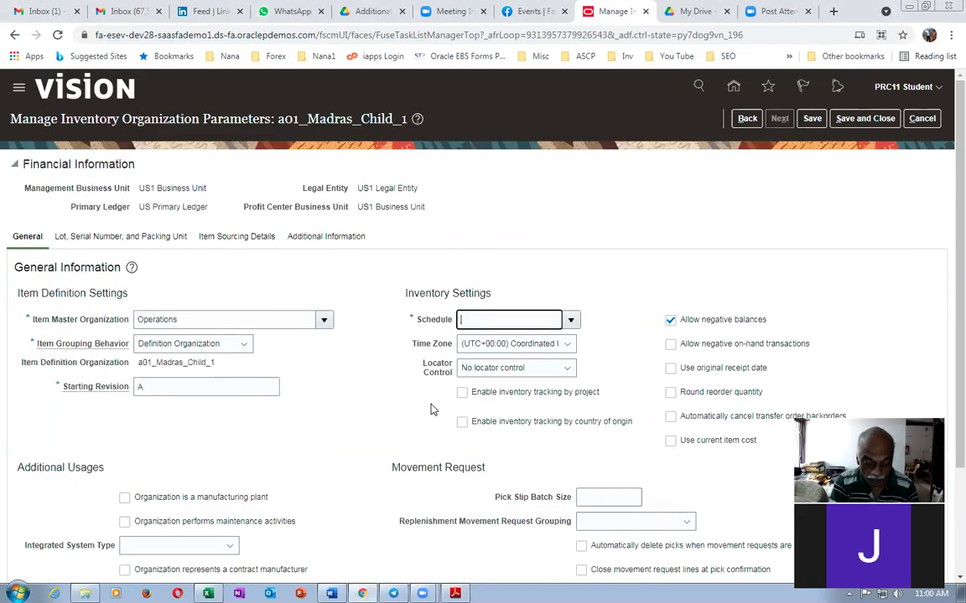
pyautogui.write('Operat')
pyautogui.press('Tab')
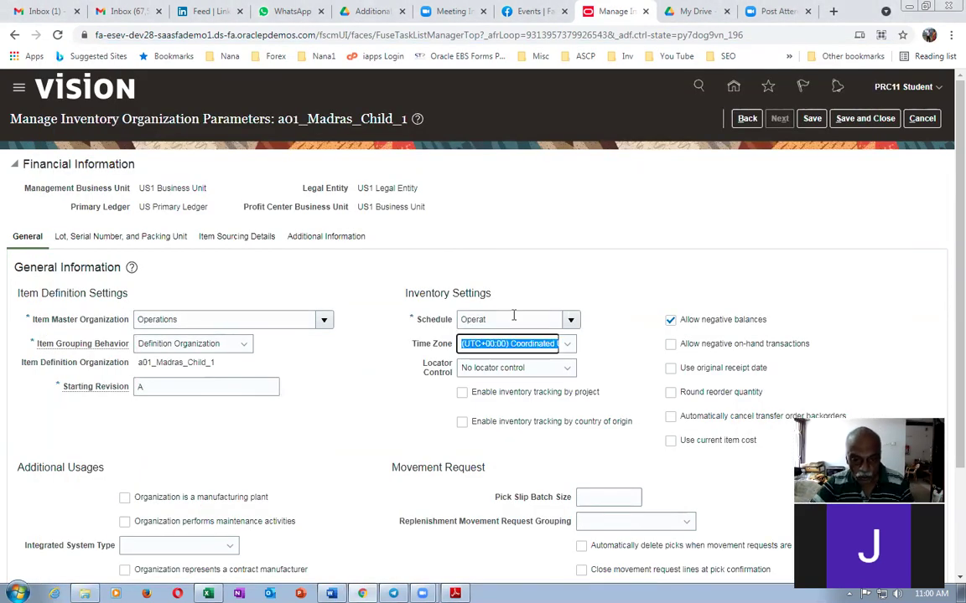
pyautogui.click(572, 321)
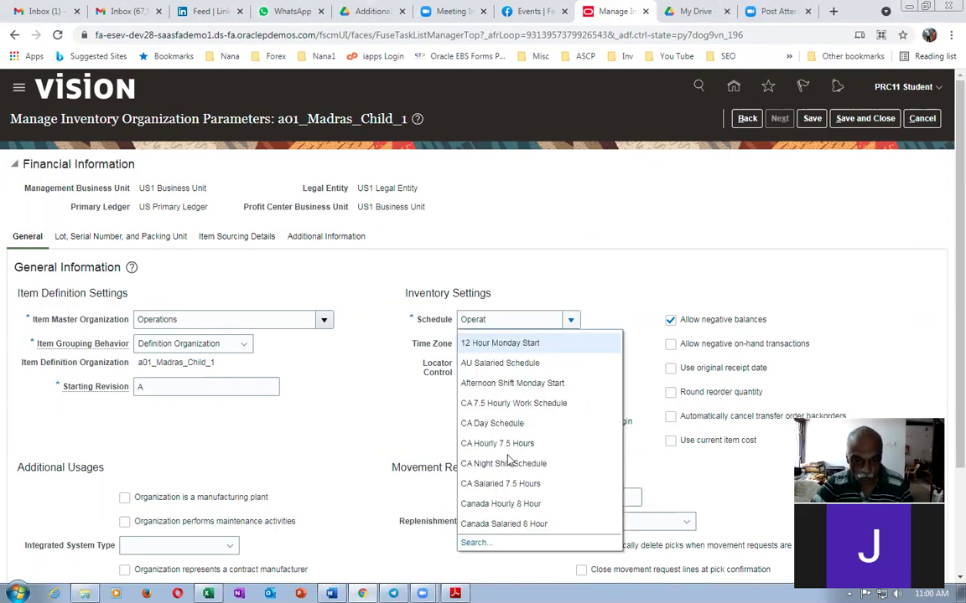
pyautogui.click(432, 540)
pyautogui.click(535, 322)
pyautogui.click(466, 374)
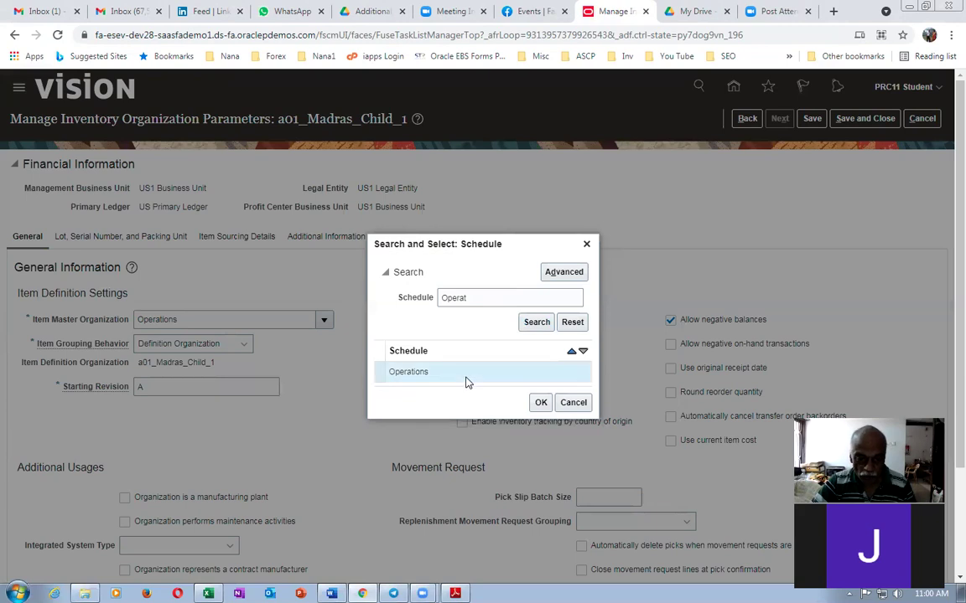
pyautogui.click(541, 402)
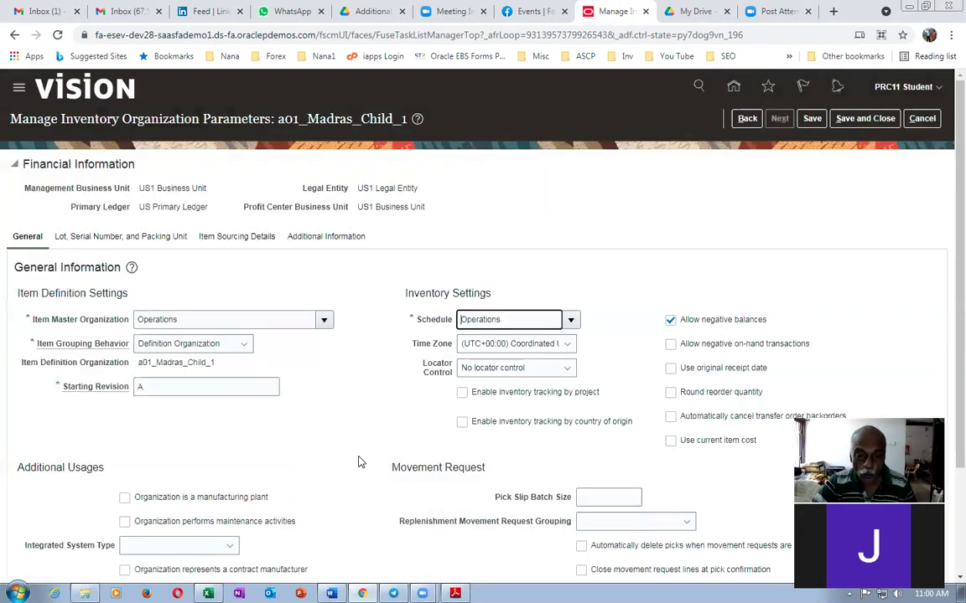
pyautogui.click(503, 368)
pyautogui.click(482, 445)
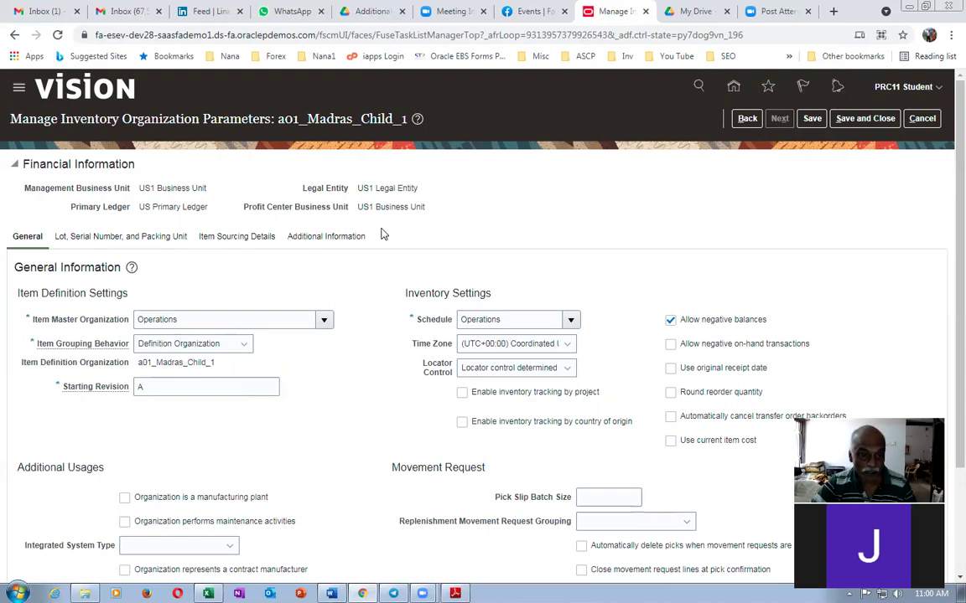
pyautogui.click(864, 118)
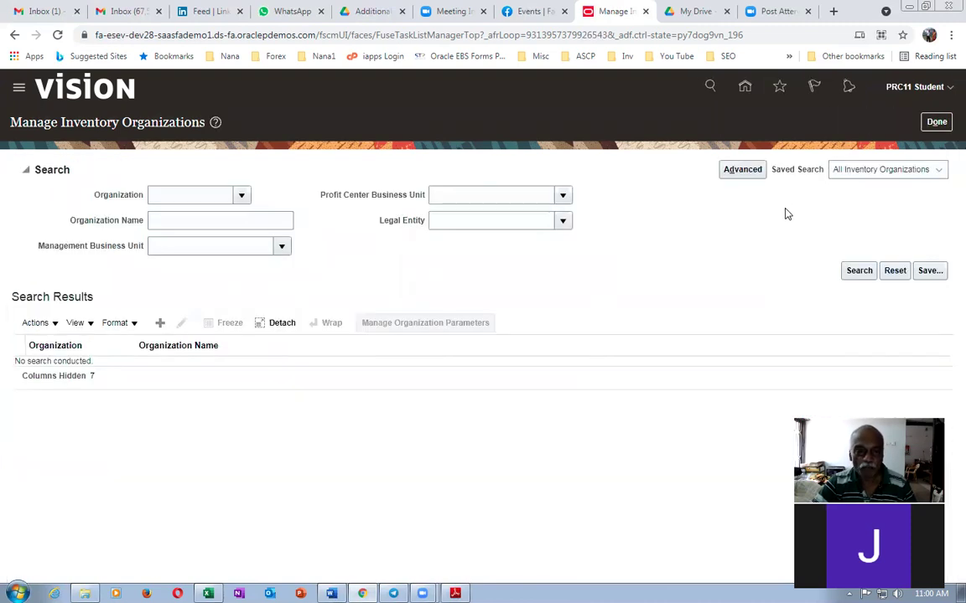
# Reopen a01_Madras_Child_1 to review its parameters, cancel out, and start a 'man%sub%loca%' task search
pyautogui.click(176, 219)
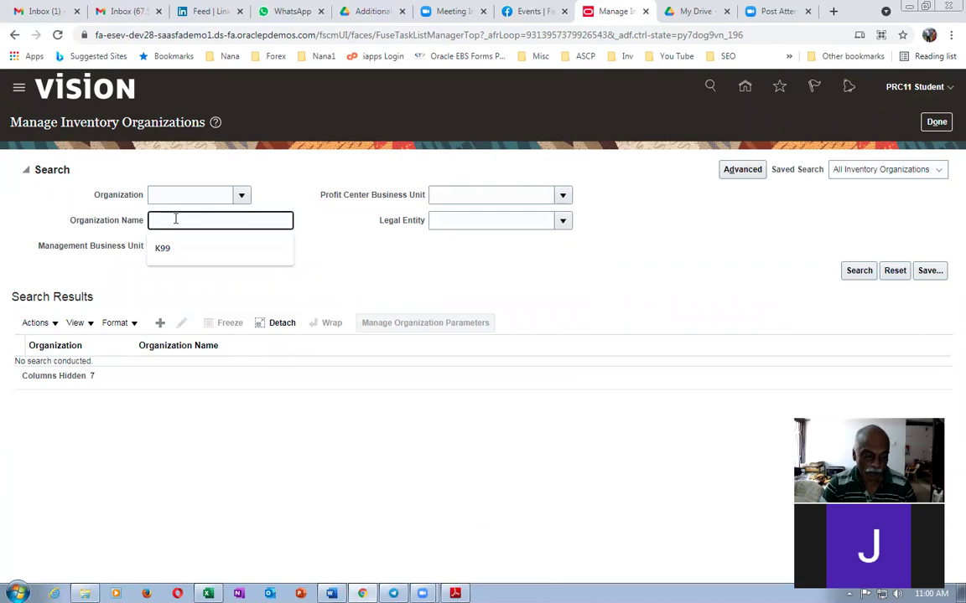
pyautogui.write('a')
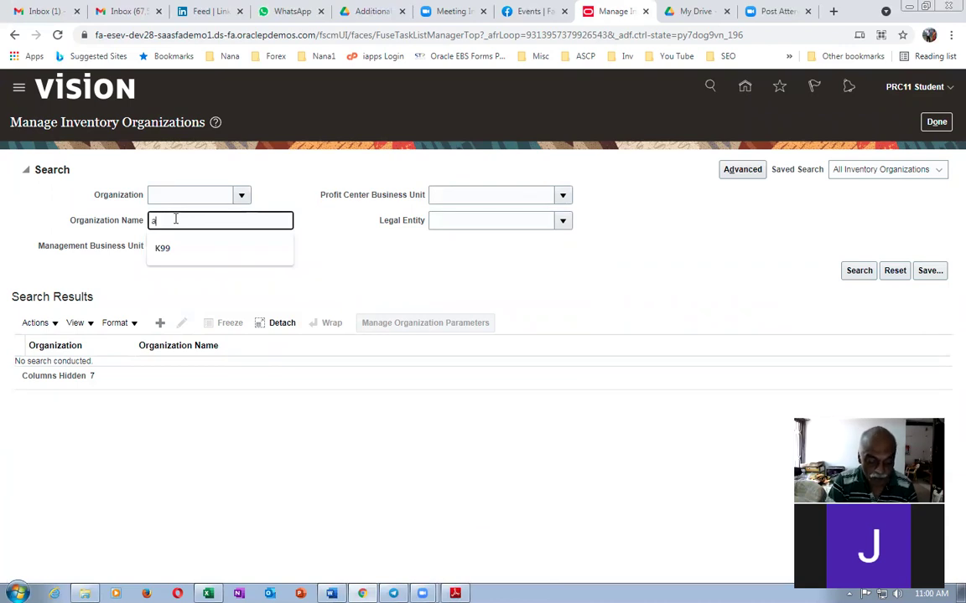
pyautogui.write('01')
pyautogui.press('Return')
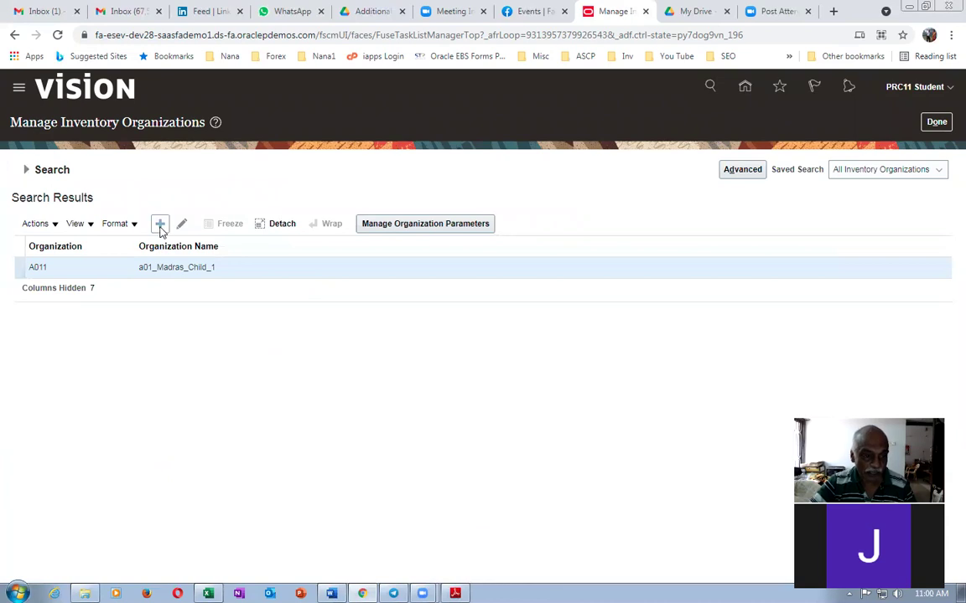
pyautogui.click(181, 224)
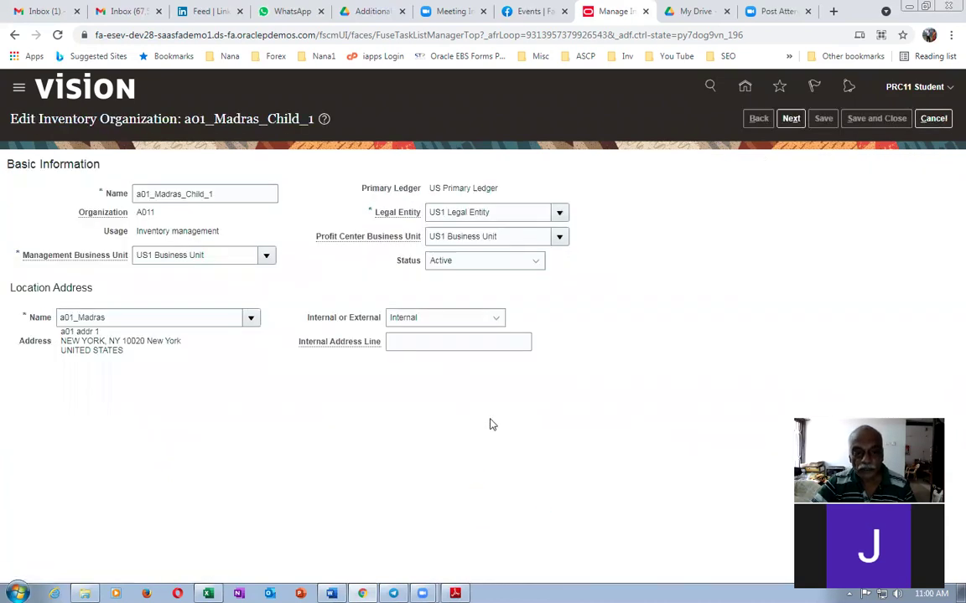
pyautogui.click(791, 120)
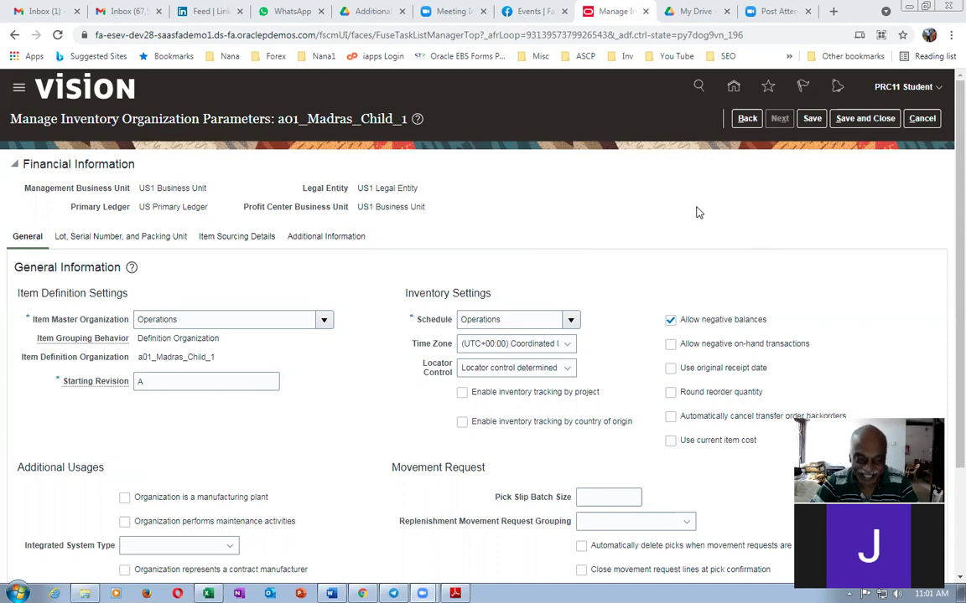
pyautogui.click(920, 119)
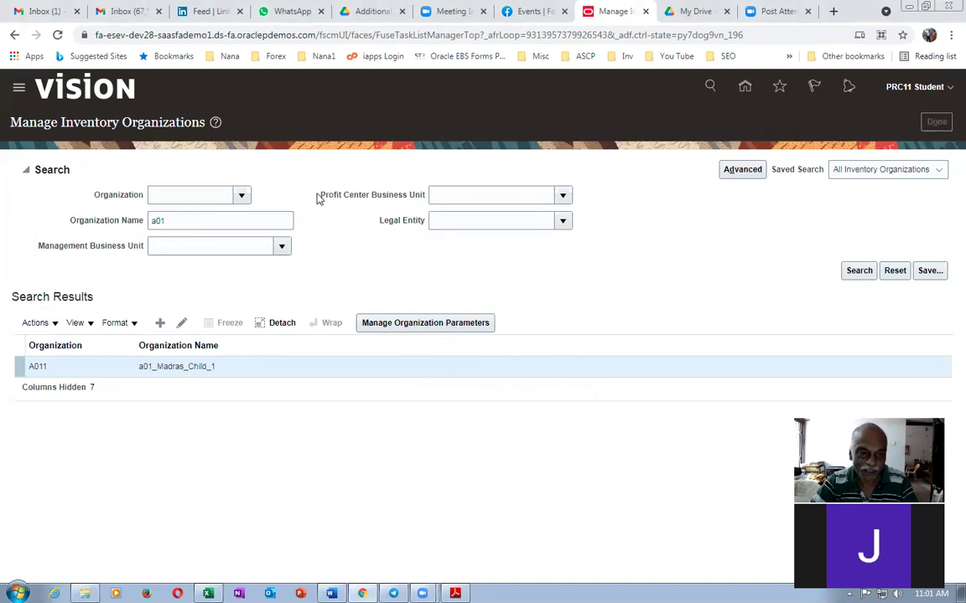
pyautogui.click(309, 151)
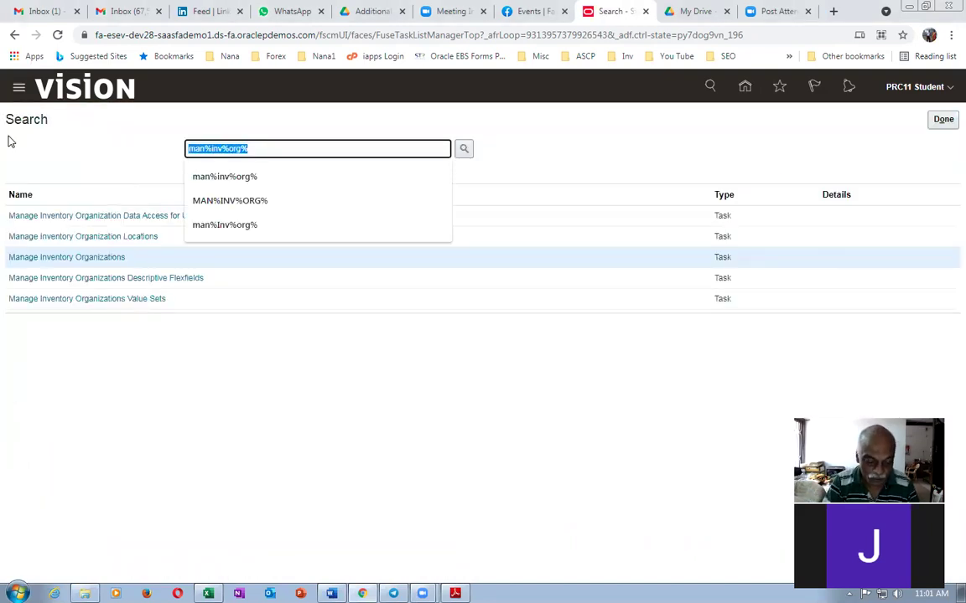
pyautogui.write('man%sub%loca%')
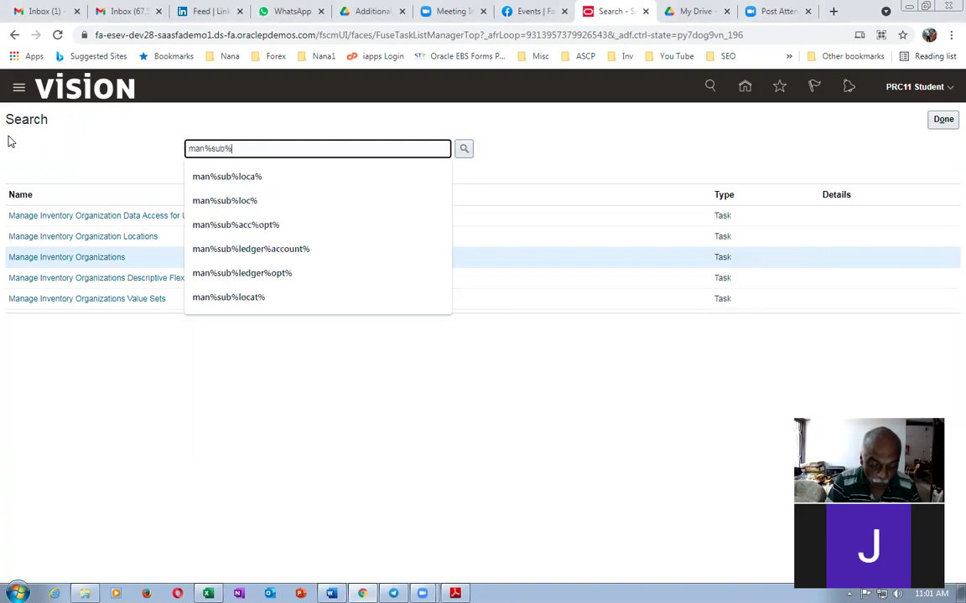
# Open Manage Subinventories and Locators from the task results and select organization A011
pyautogui.press('Return')
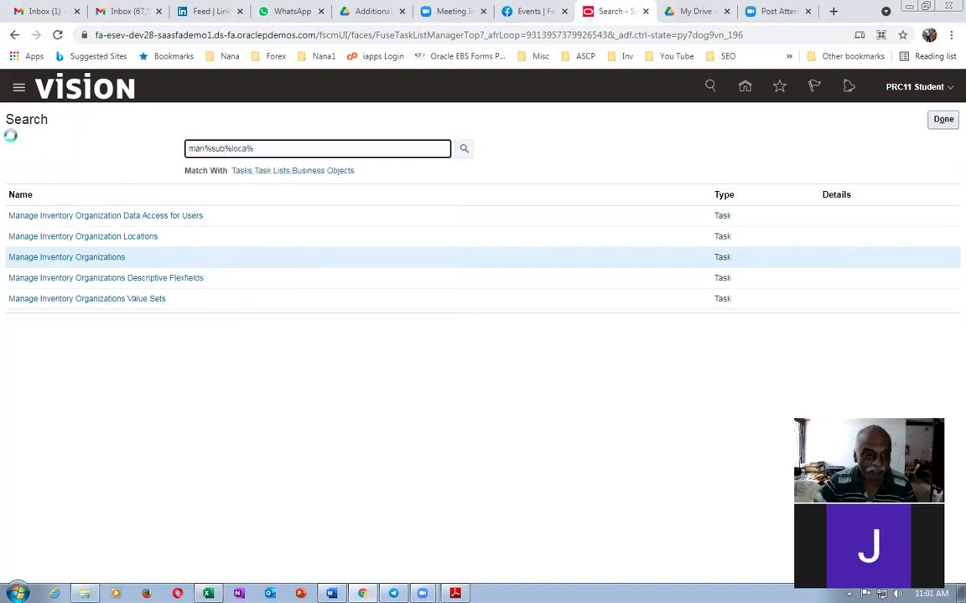
pyautogui.click(48, 216)
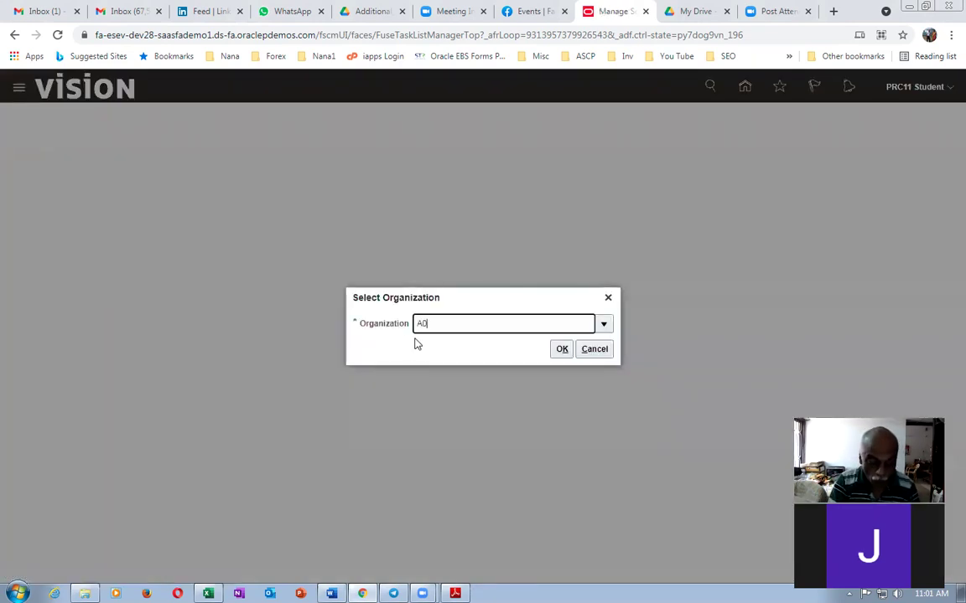
pyautogui.write('A011')
pyautogui.click(562, 348)
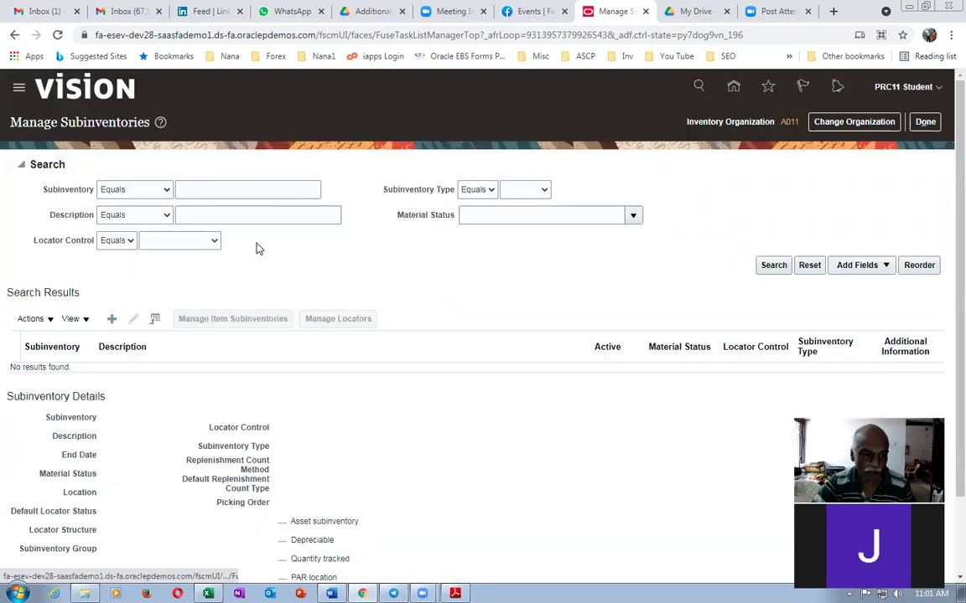
# Start a new subinventory named a011_RMS_1, copying the name into its description
pyautogui.click(111, 318)
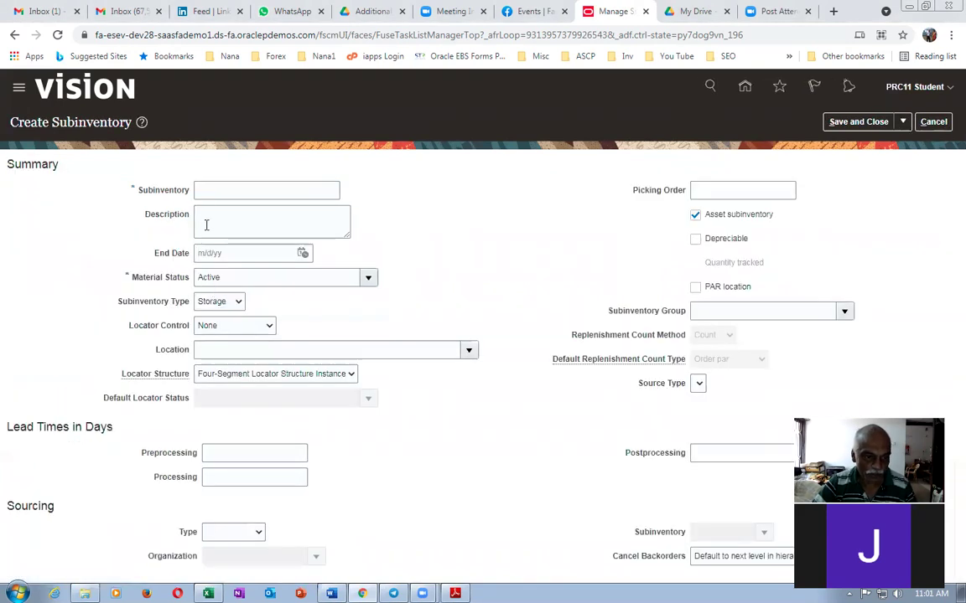
pyautogui.click(213, 189)
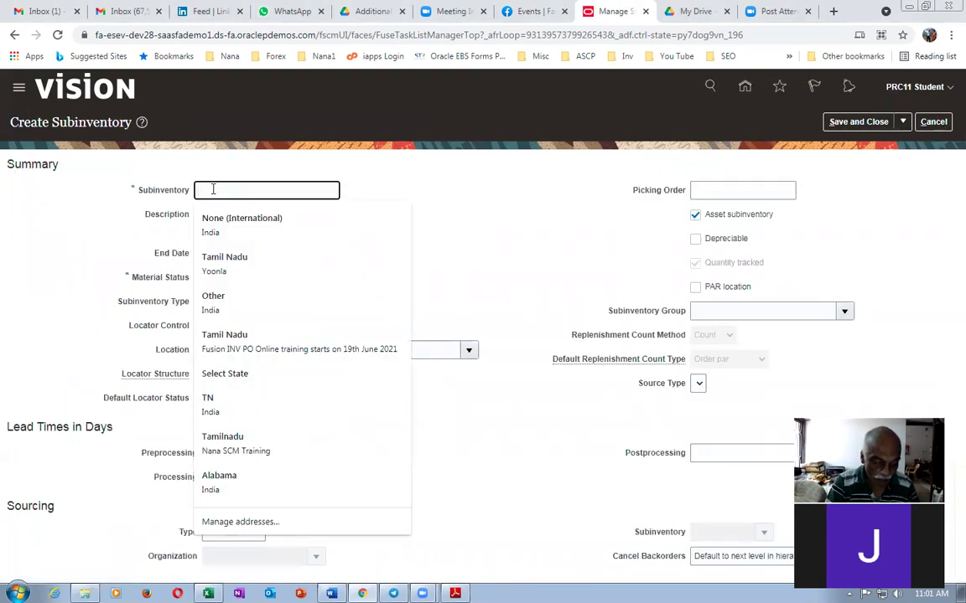
pyautogui.write('a011_RMS_1')
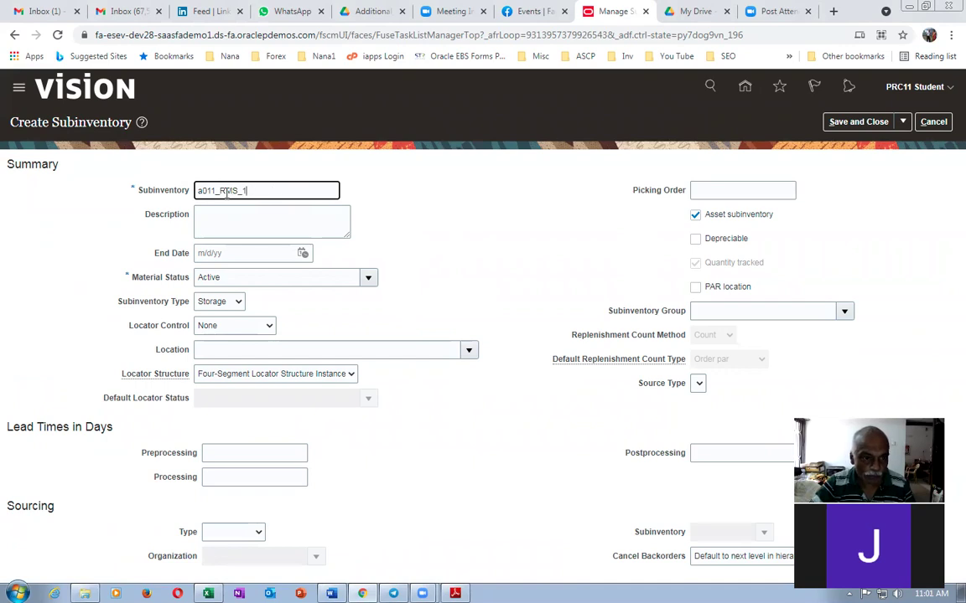
pyautogui.doubleClick(227, 191)
pyautogui.hotkey('ctrl', 'c')
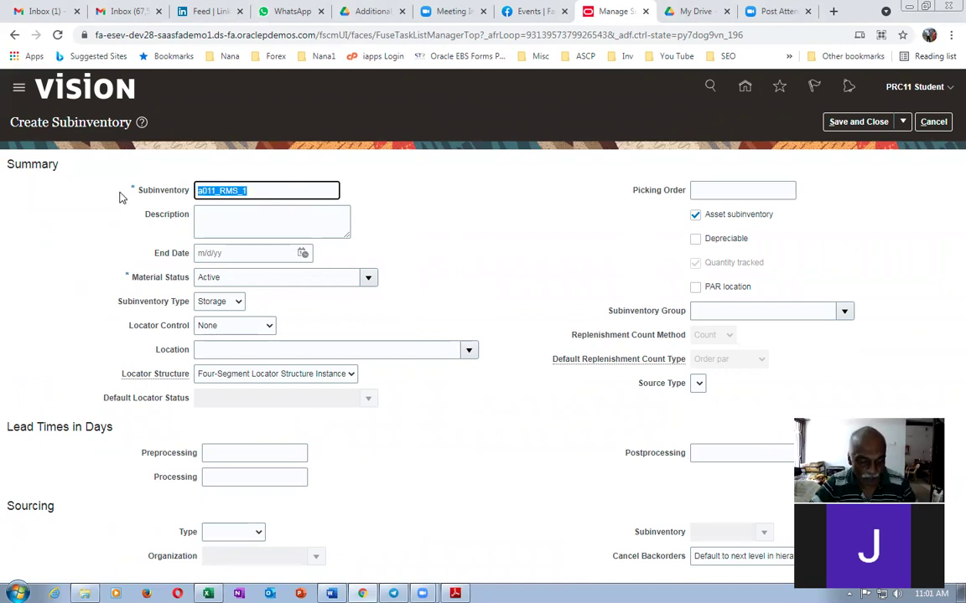
pyautogui.click(202, 220)
pyautogui.hotkey('ctrl', 'v')
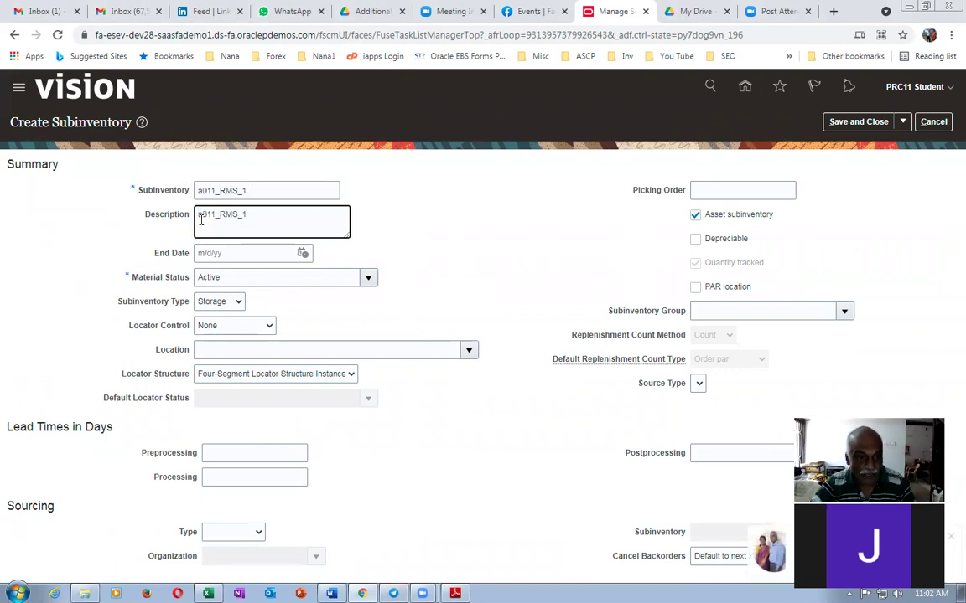
# Set its location to a01_Madras and save the subinventory, acknowledging the confirmation
pyautogui.click(225, 350)
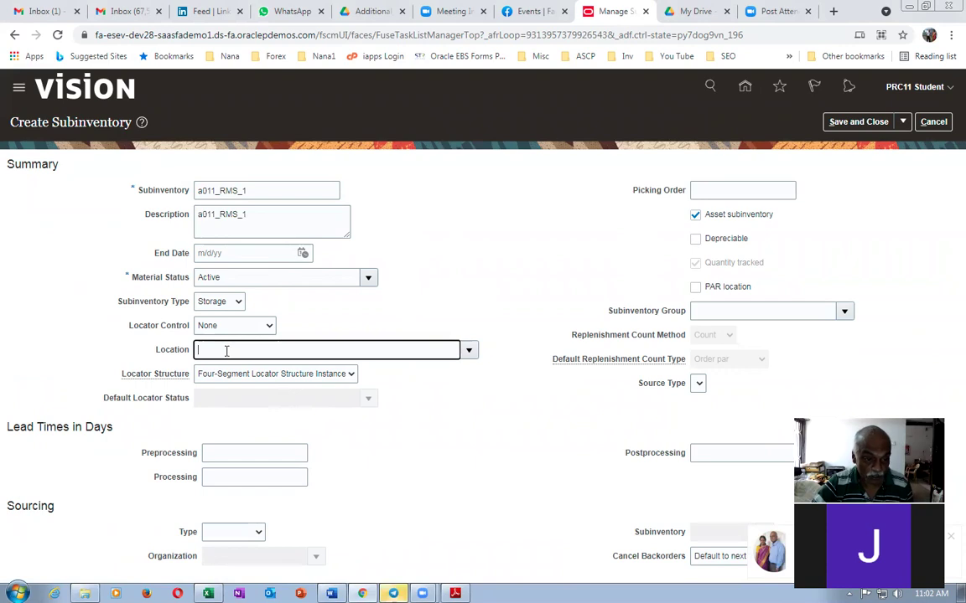
pyautogui.write('a01')
pyautogui.press('Tab')
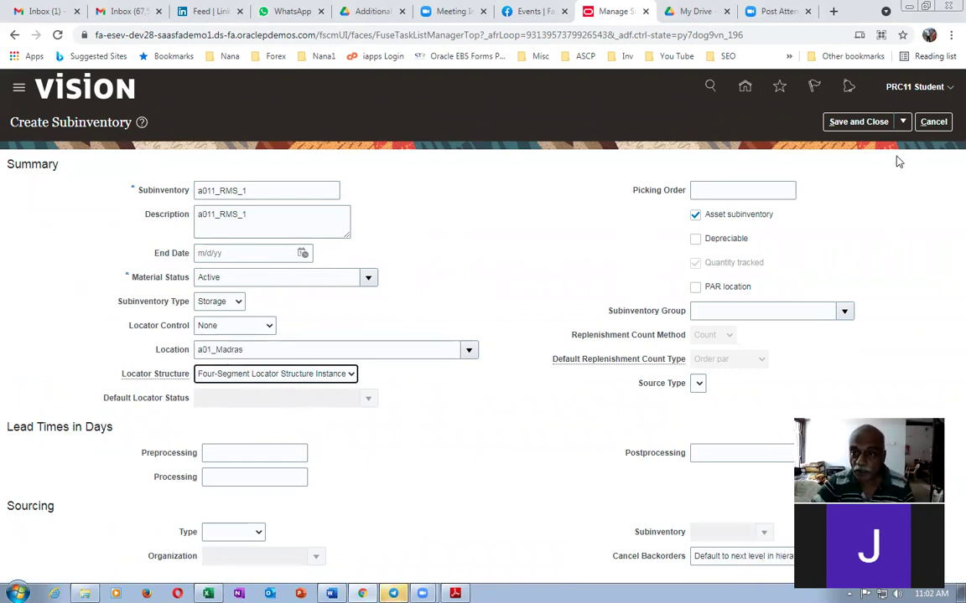
pyautogui.click(858, 122)
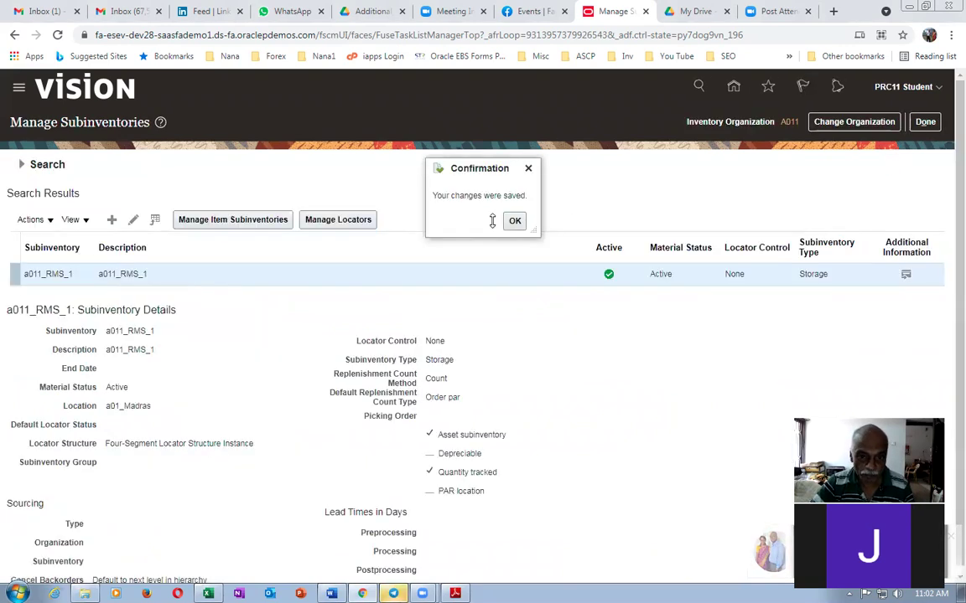
pyautogui.click(513, 218)
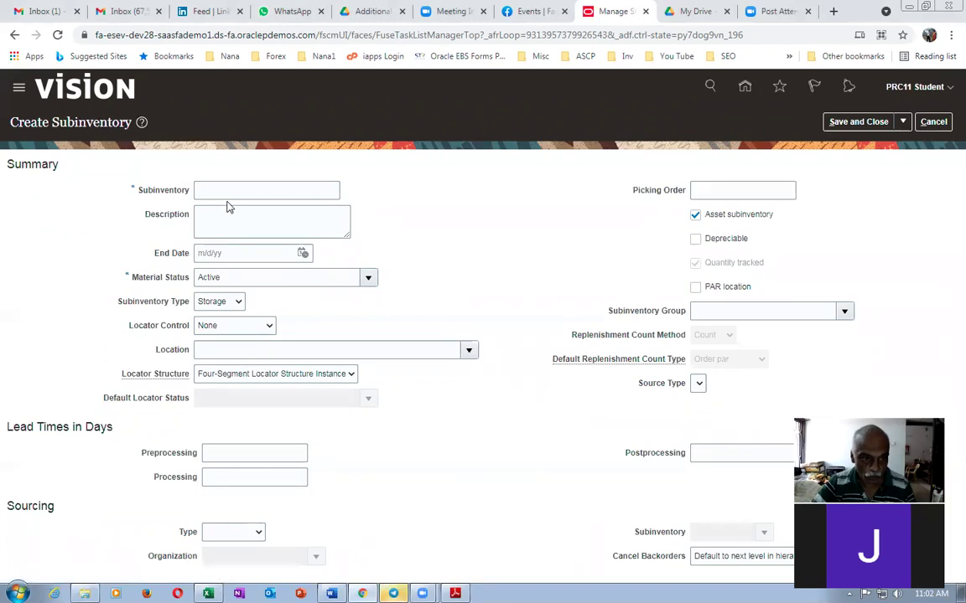
# Name the new subinventory a011_RMS_2, fixing typos, and paste the name as its description
pyautogui.click(235, 192)
pyautogui.write('a0111-RMS_')
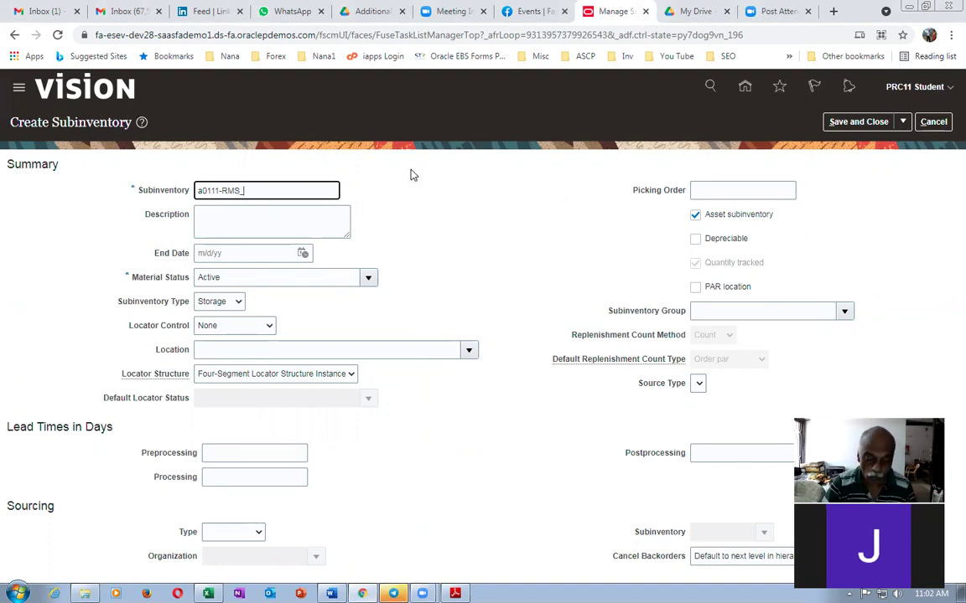
pyautogui.press('Left')
pyautogui.press('Left')
pyautogui.press('Left')
pyautogui.press('Left')
pyautogui.press('BackSpace')
pyautogui.write('_')
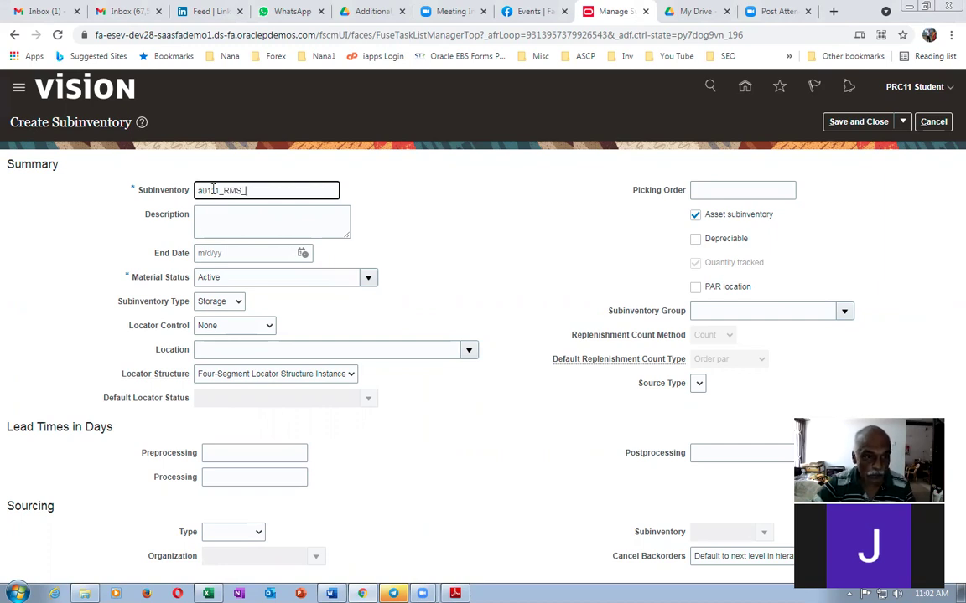
pyautogui.press('BackSpace')
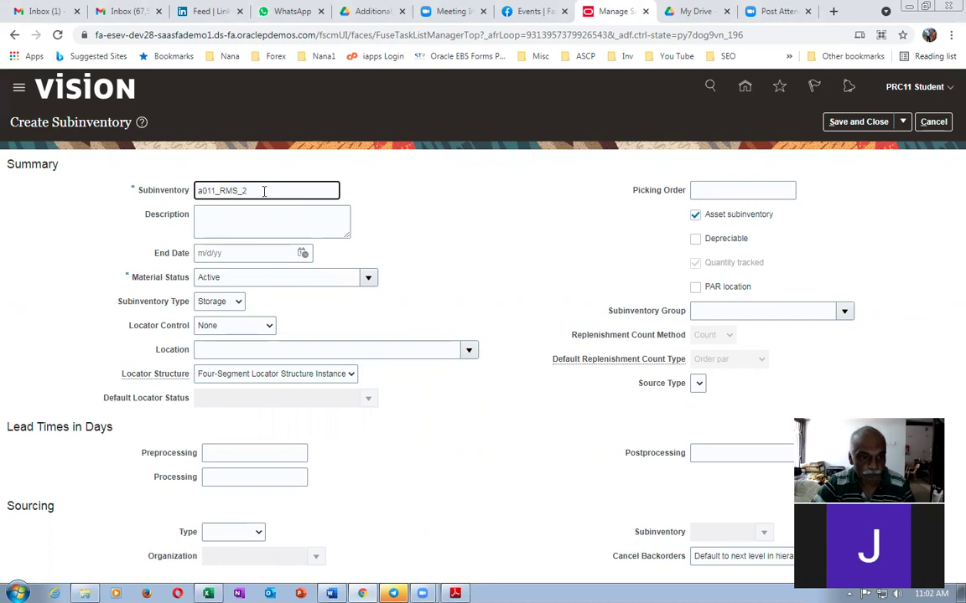
pyautogui.moveTo(264, 191); pyautogui.dragTo(69, 194)
pyautogui.hotkey('ctrl', 'c')
pyautogui.click(216, 224)
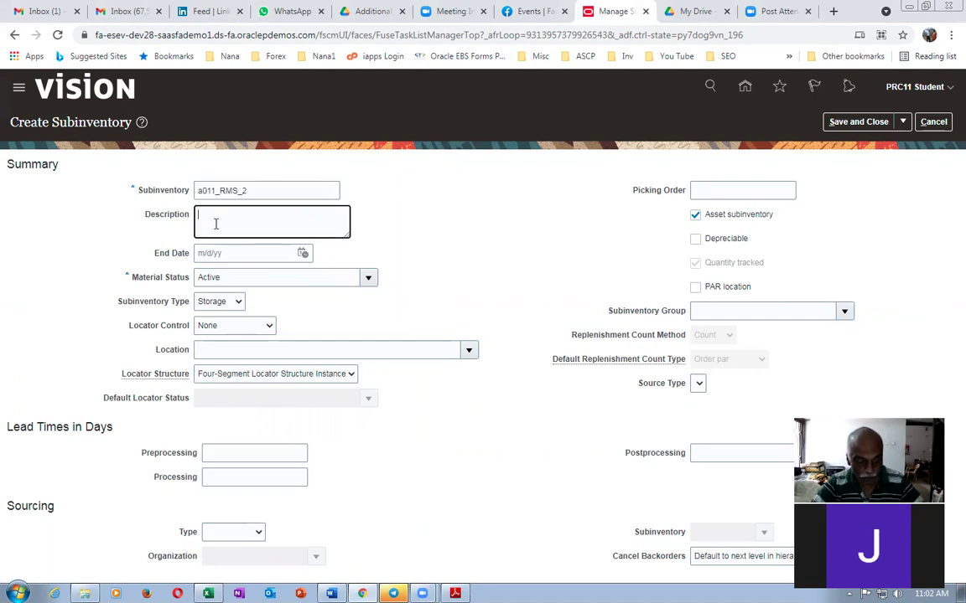
pyautogui.hotkey('ctrl', 'v')
# Set location to a01_Madras, save a011_RMS_2, acknowledge, and finish with Done
pyautogui.click(215, 348)
pyautogui.write('a01')
pyautogui.press('Tab')
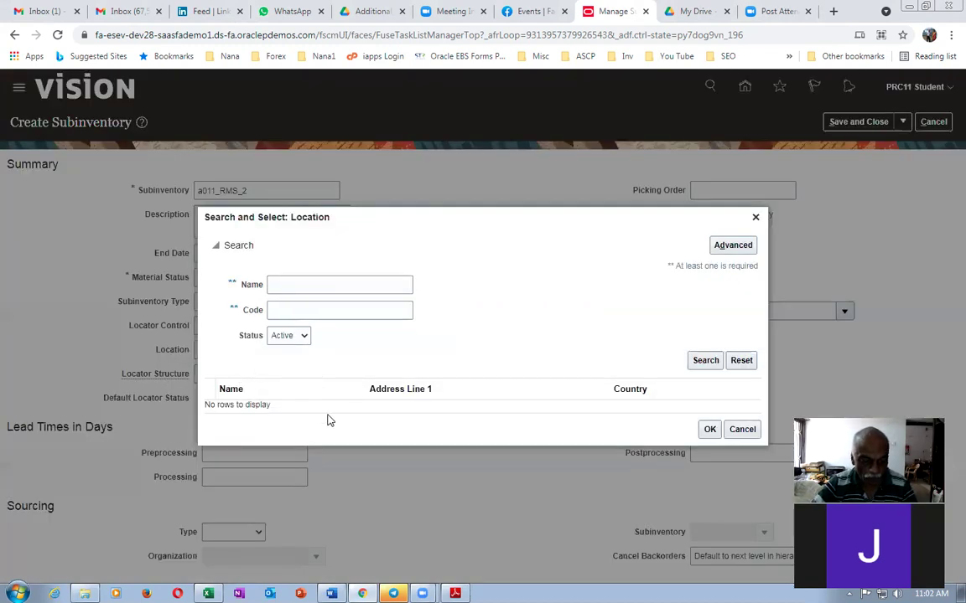
pyautogui.press('Escape')
pyautogui.write('a01')
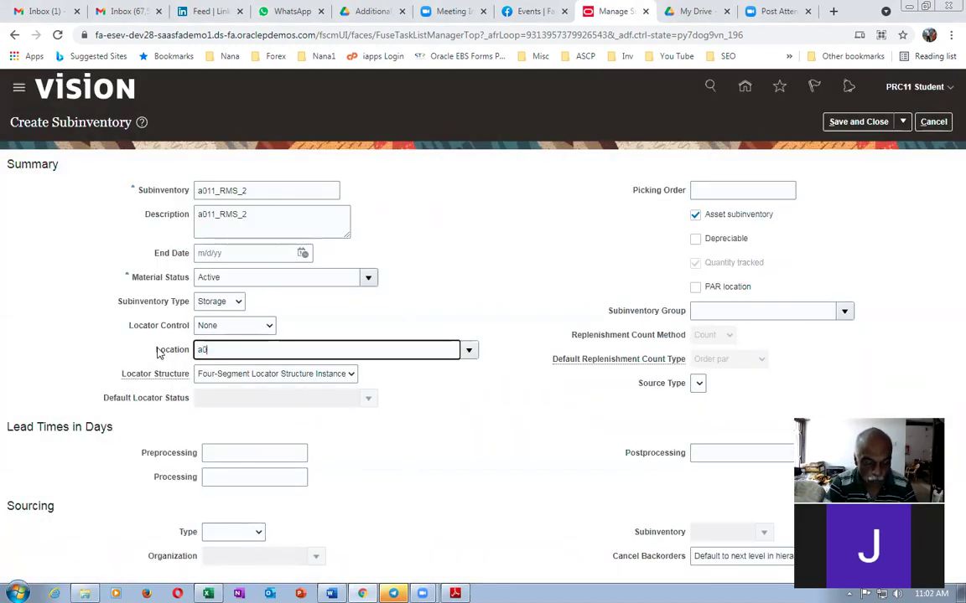
pyautogui.press('Tab')
pyautogui.click(864, 122)
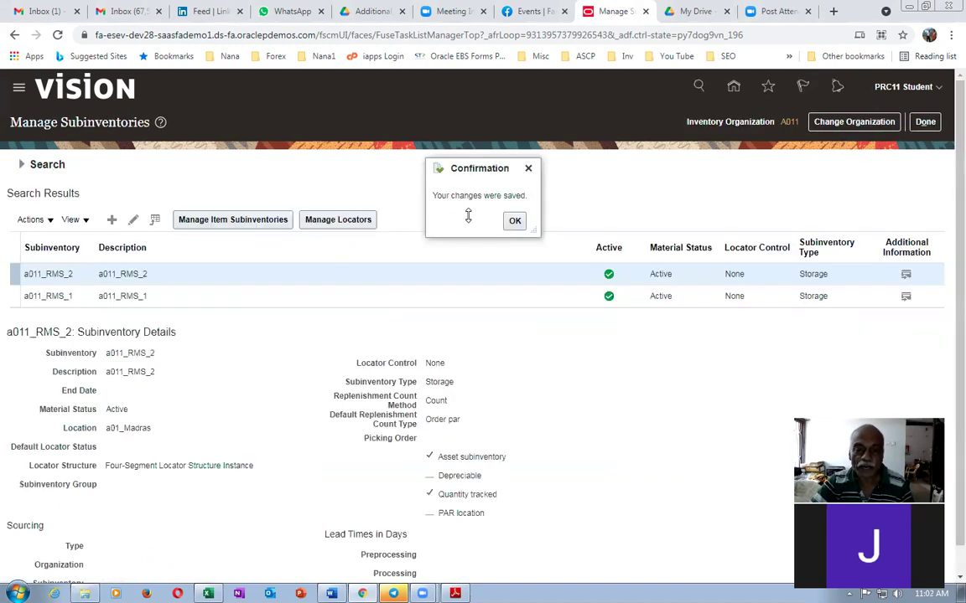
pyautogui.click(512, 220)
pyautogui.click(927, 122)
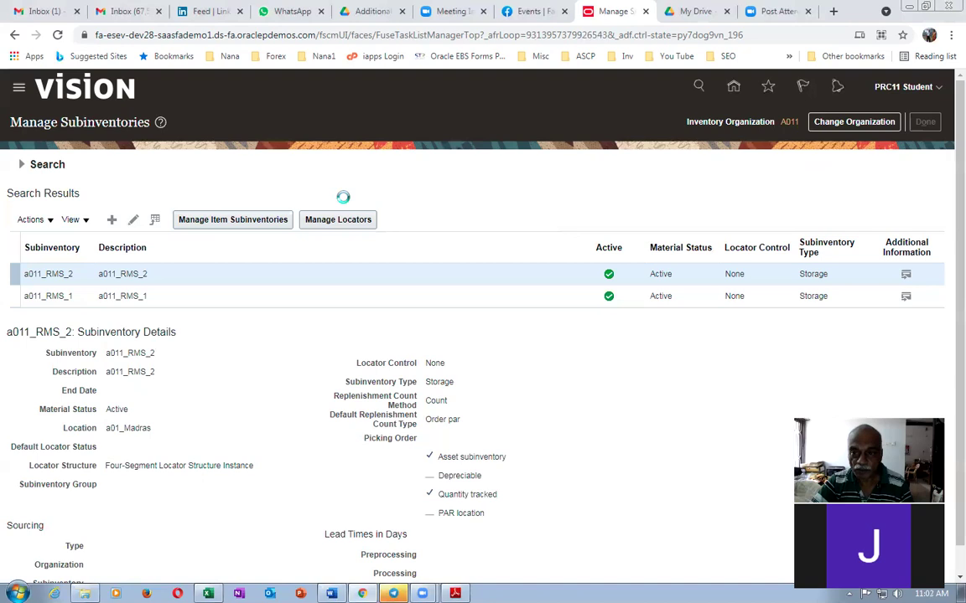
# Search tasks for man%locations% and open Manage Locations
pyautogui.click(282, 150)
pyautogui.hotkey('ctrl', 'a')
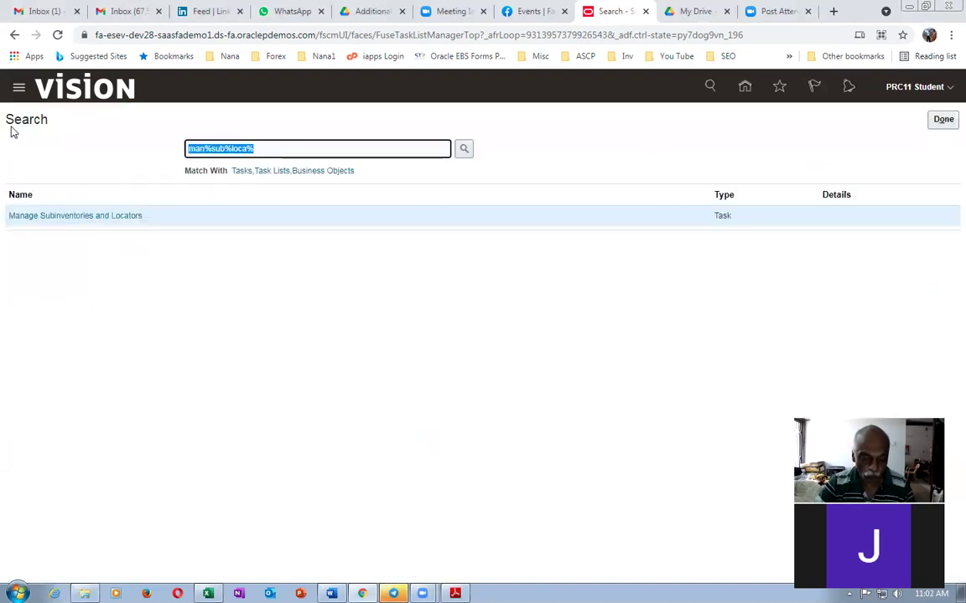
pyautogui.write('man%locations')
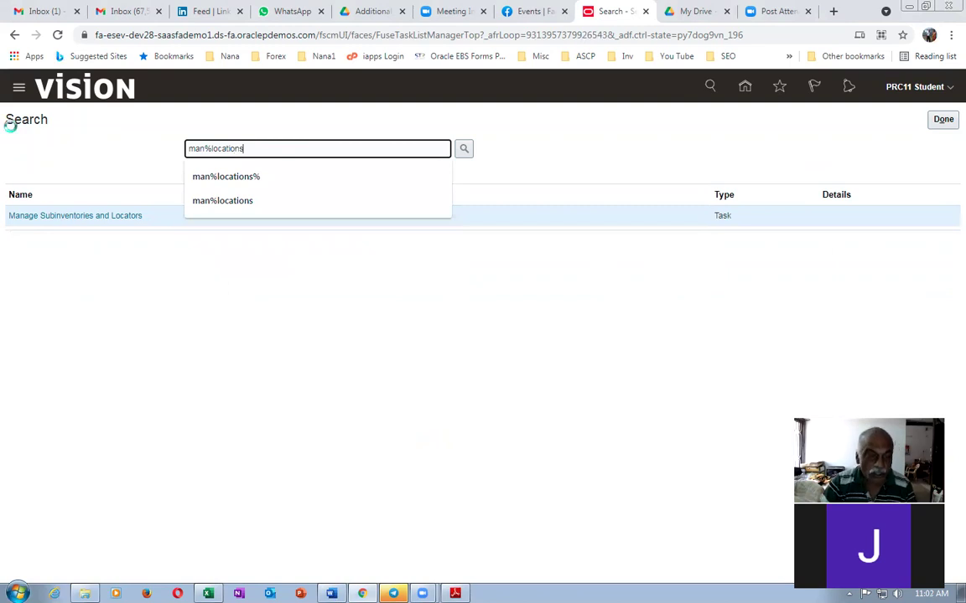
pyautogui.write('%')
pyautogui.press('Return')
pyautogui.click(60, 286)
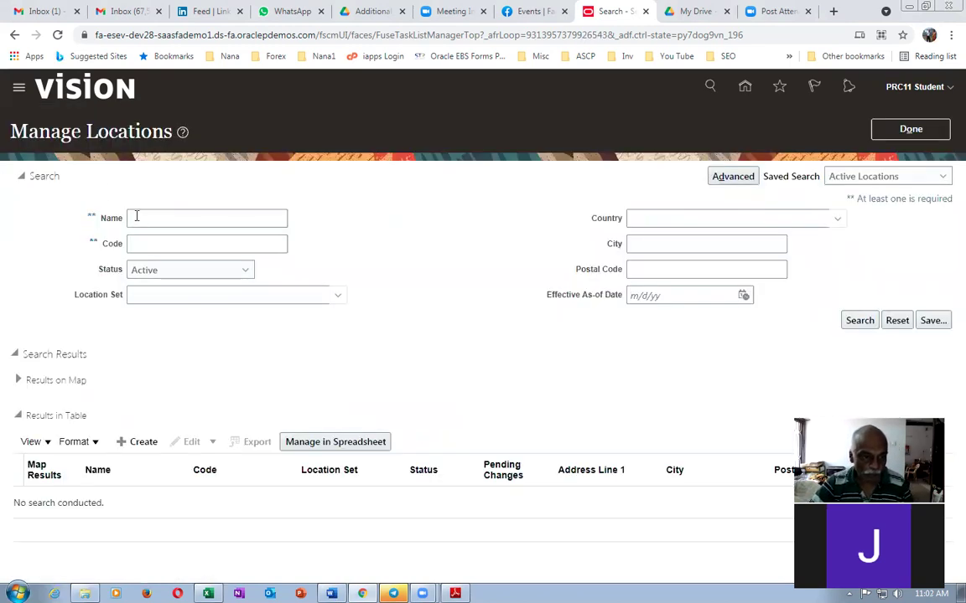
# Search locations for a01, select a01_Madras, and choose to update it
pyautogui.click(178, 211)
pyautogui.write('a01')
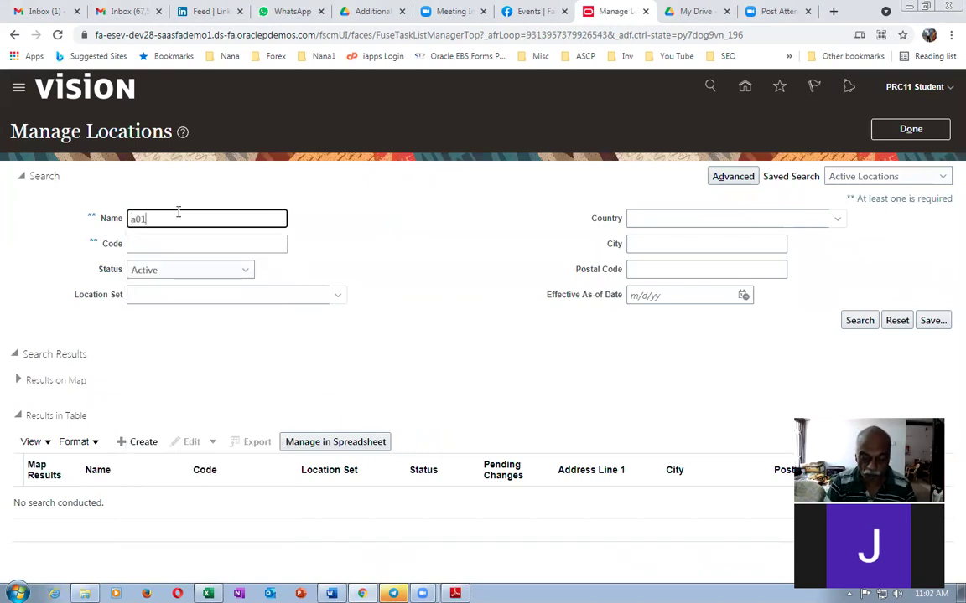
pyautogui.press('Return')
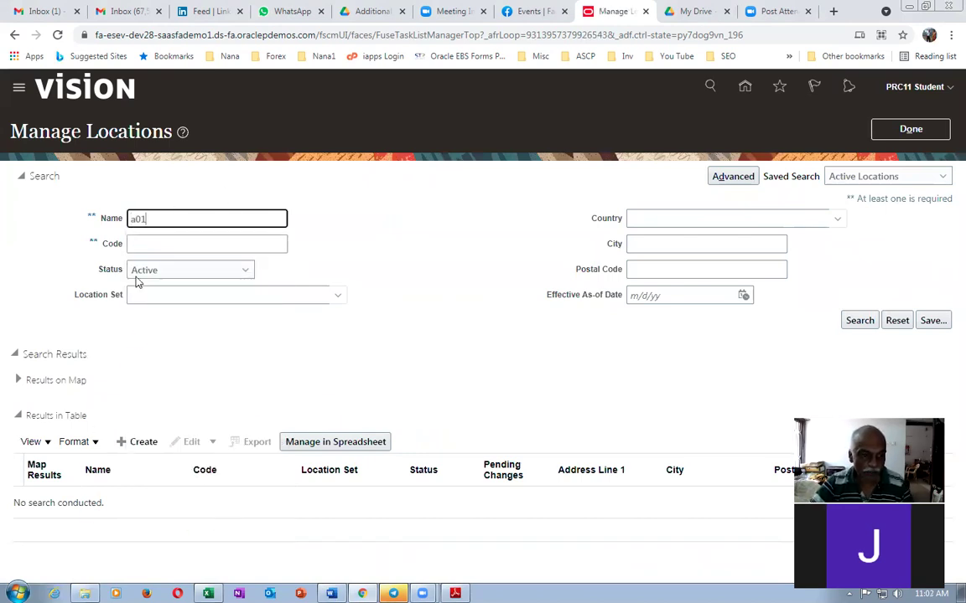
pyautogui.click(27, 498)
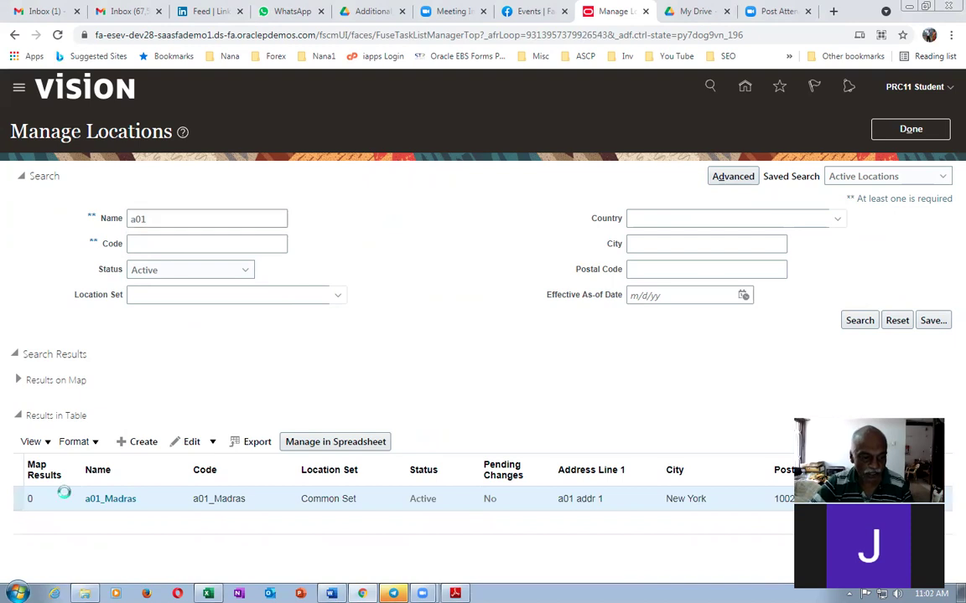
pyautogui.click(192, 448)
pyautogui.click(195, 462)
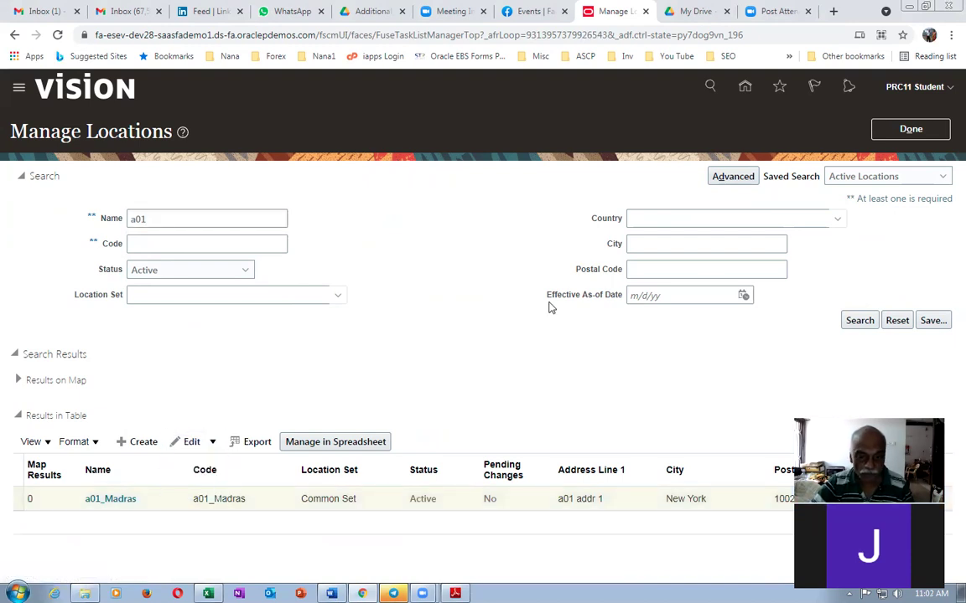
# Accept the update date, set inventory organization a01_Madras_Child_1 (A011), and submit with confirmation
pyautogui.click(515, 339)
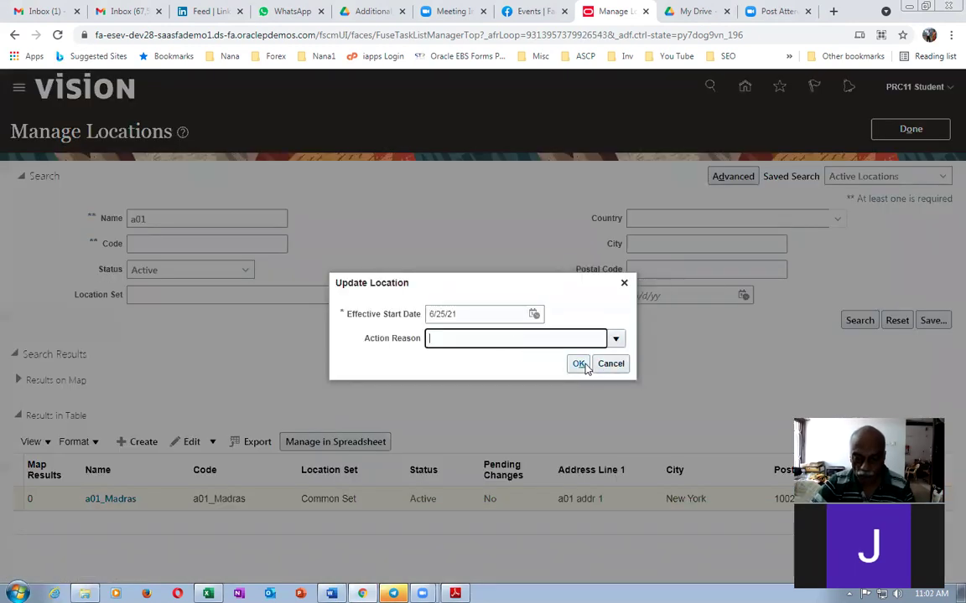
pyautogui.click(578, 364)
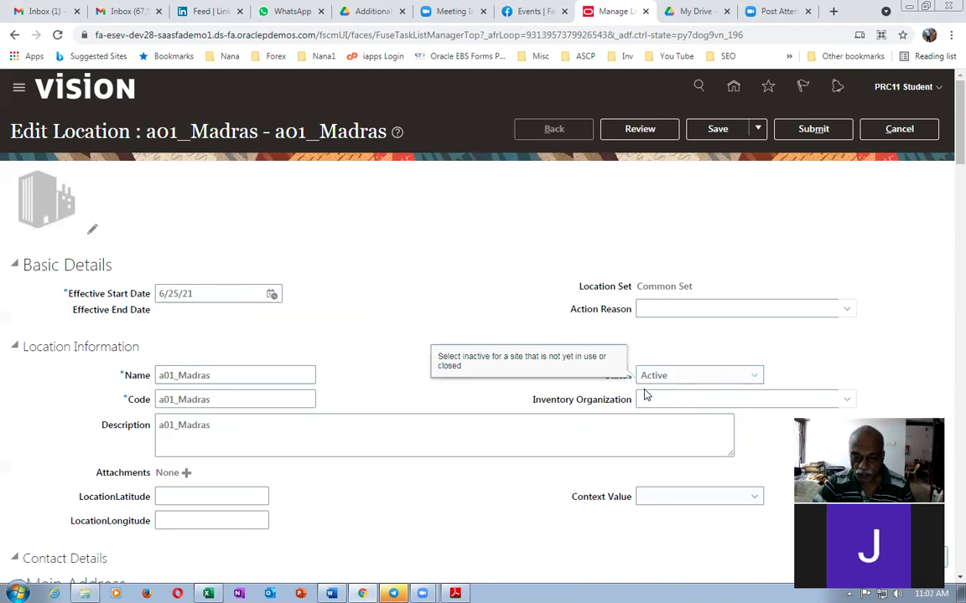
pyautogui.click(646, 399)
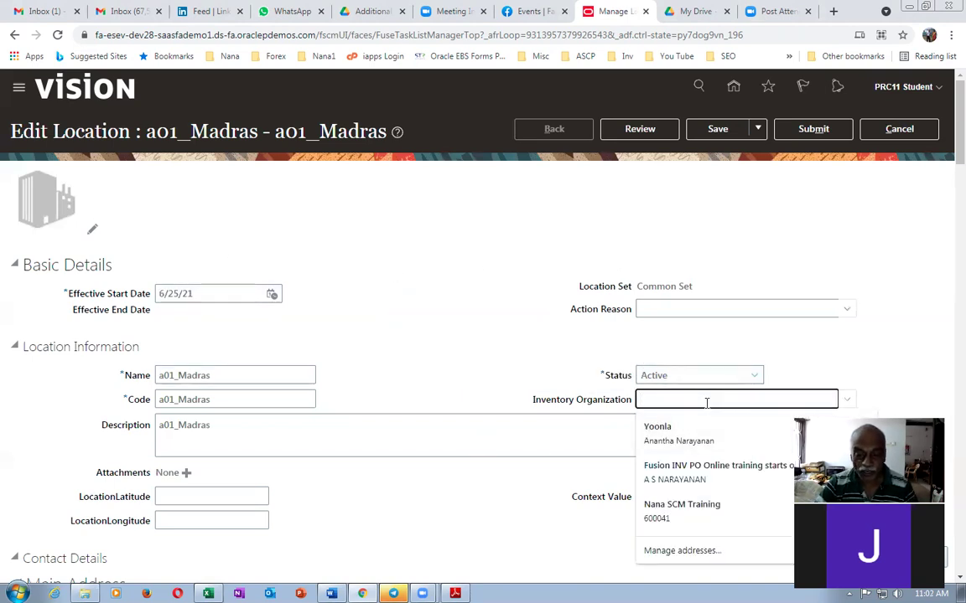
pyautogui.write('a01_Madras_Child_1')
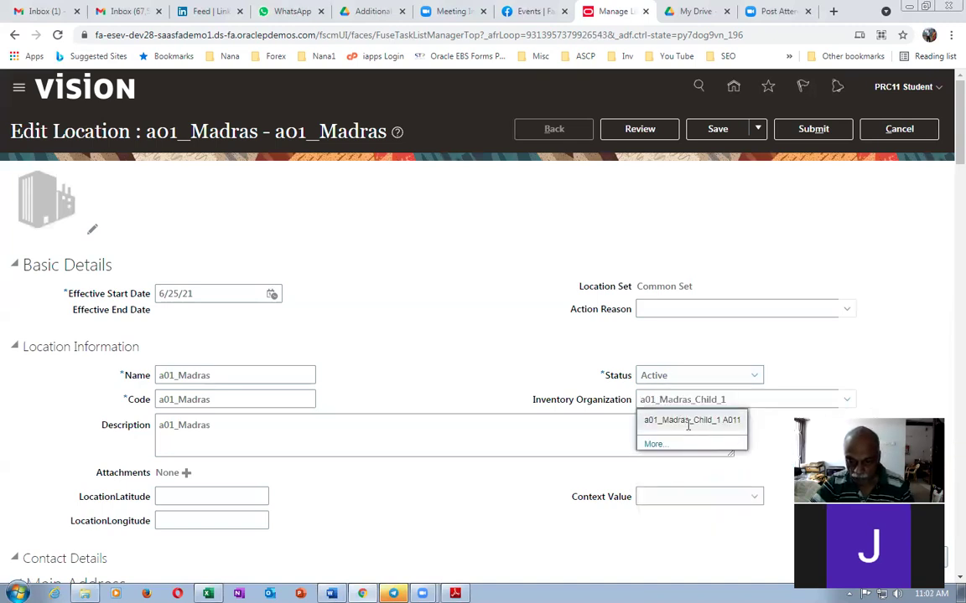
pyautogui.click(685, 418)
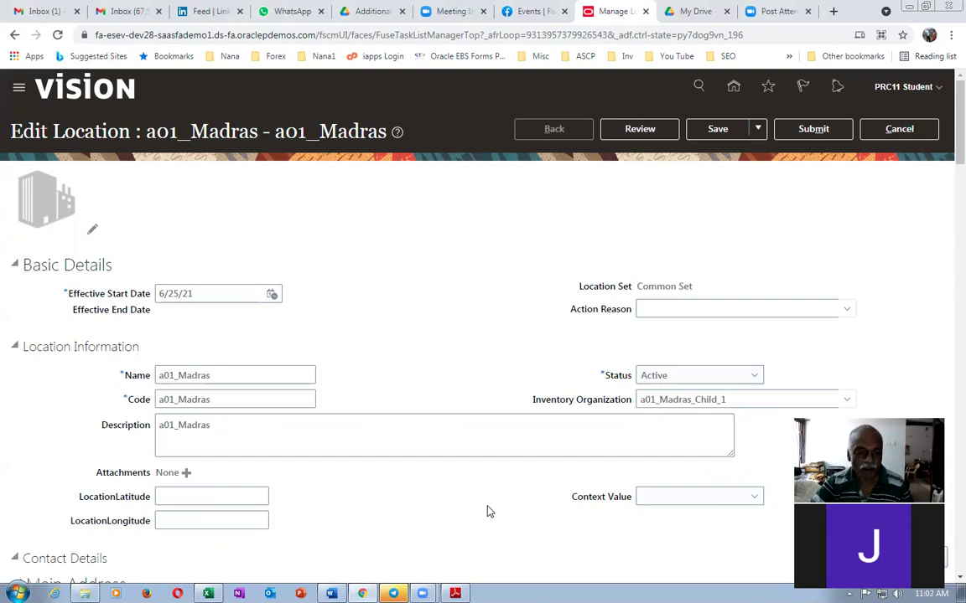
pyautogui.click(824, 131)
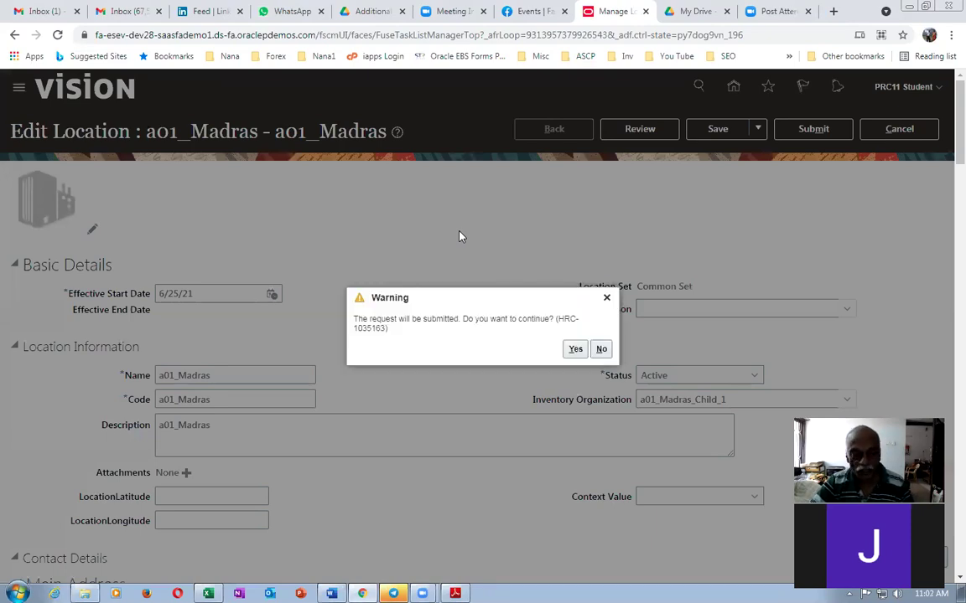
pyautogui.click(575, 349)
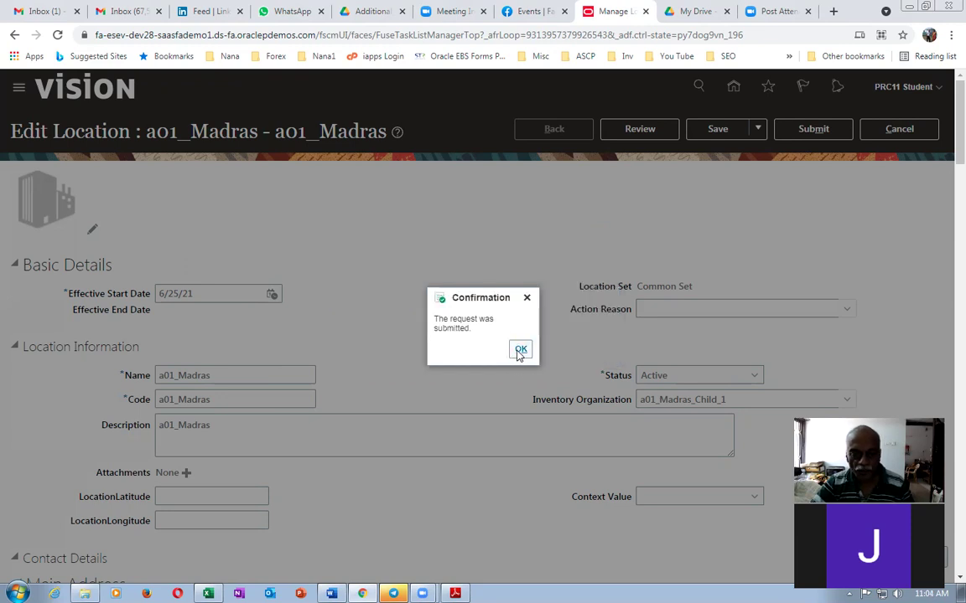
pyautogui.click(520, 351)
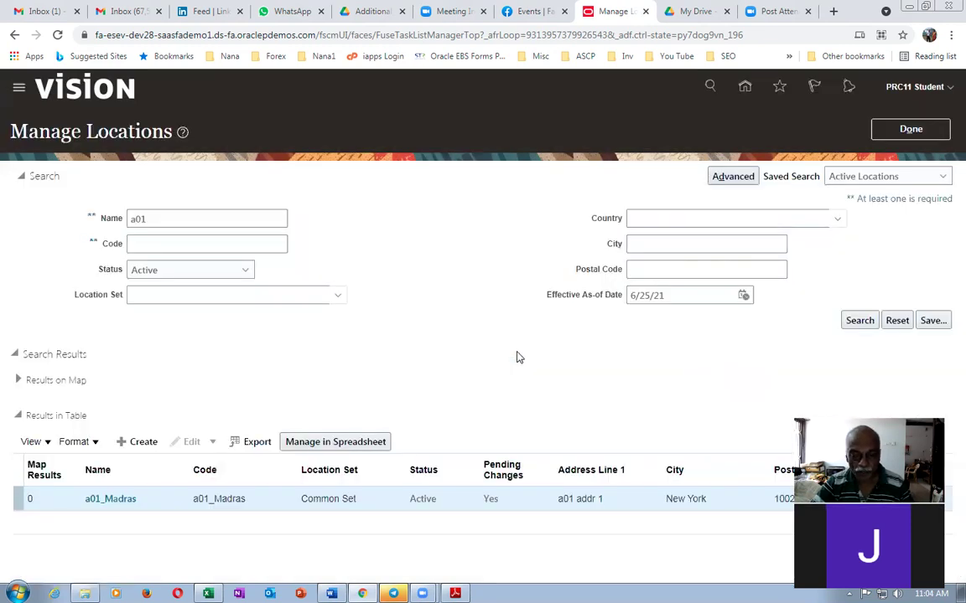